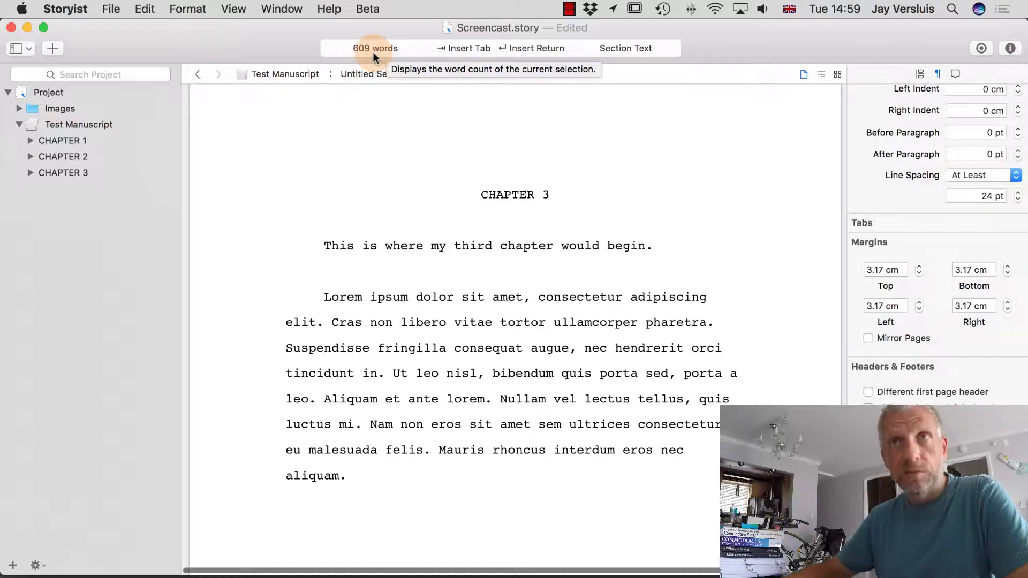
Step: Start a new paragraph after 'aliquam.' and fill it with Lorem ipsum text, bringing the count to 671 words
click(386, 472)
key(Return)
text(lorem. Nullam vel lectus tellus, qui)
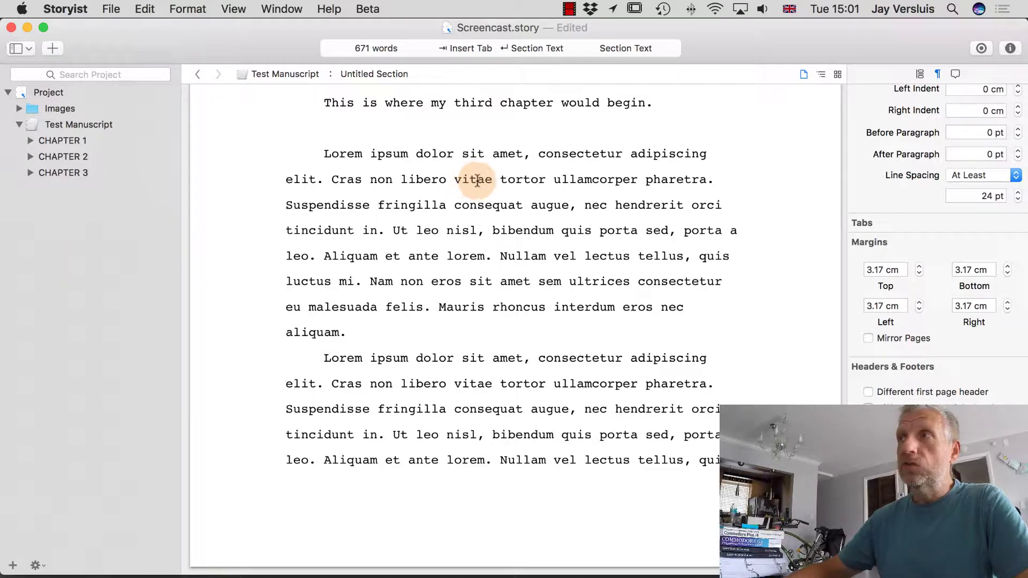
Step: Bring up the goal settings popover showing Project and Daily goals at 0 words
click(982, 49)
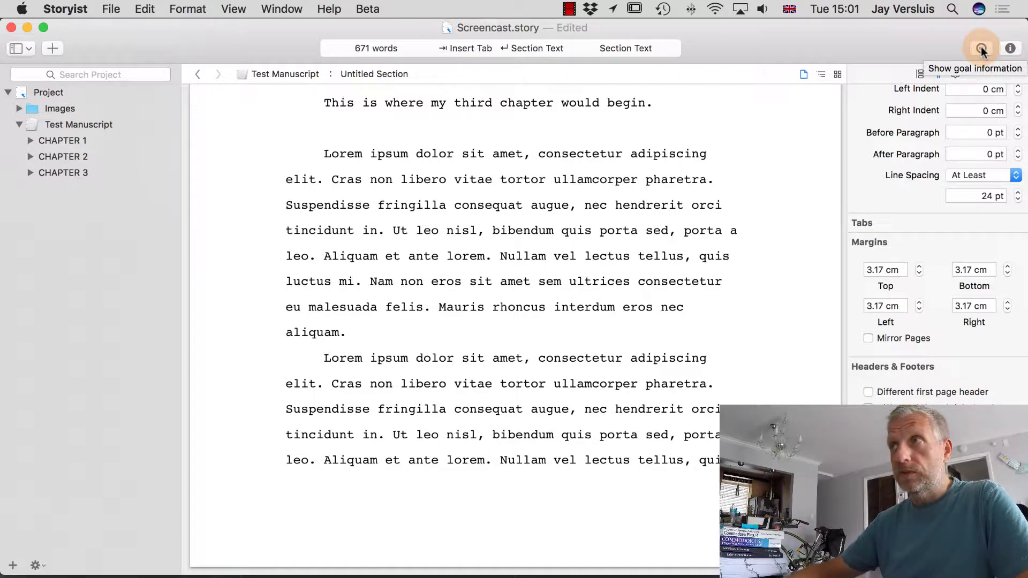
click(982, 49)
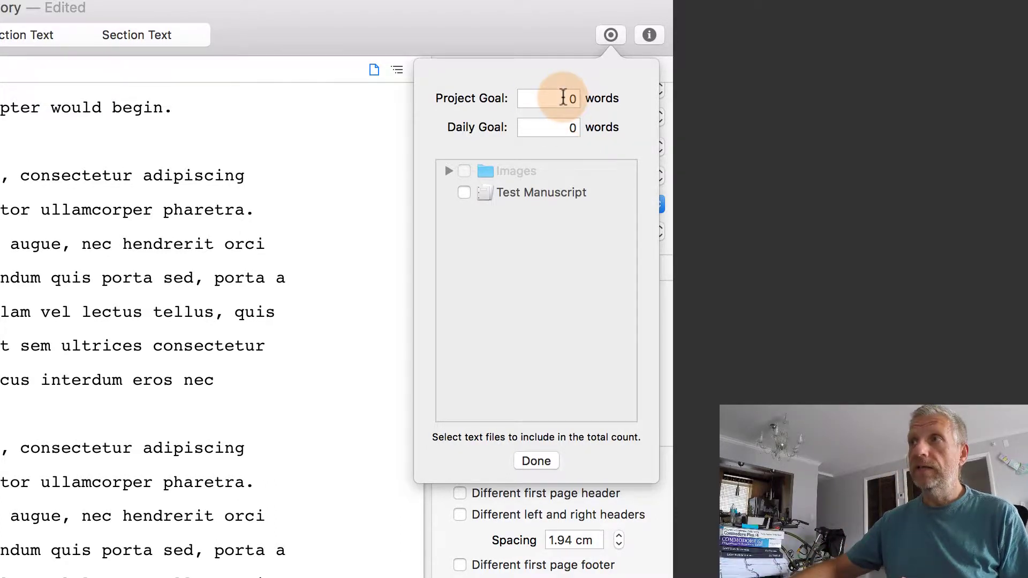
Step: Set the Project Goal to 10,000 words and the Daily Goal to 1000 words
click(548, 99)
text(50000)
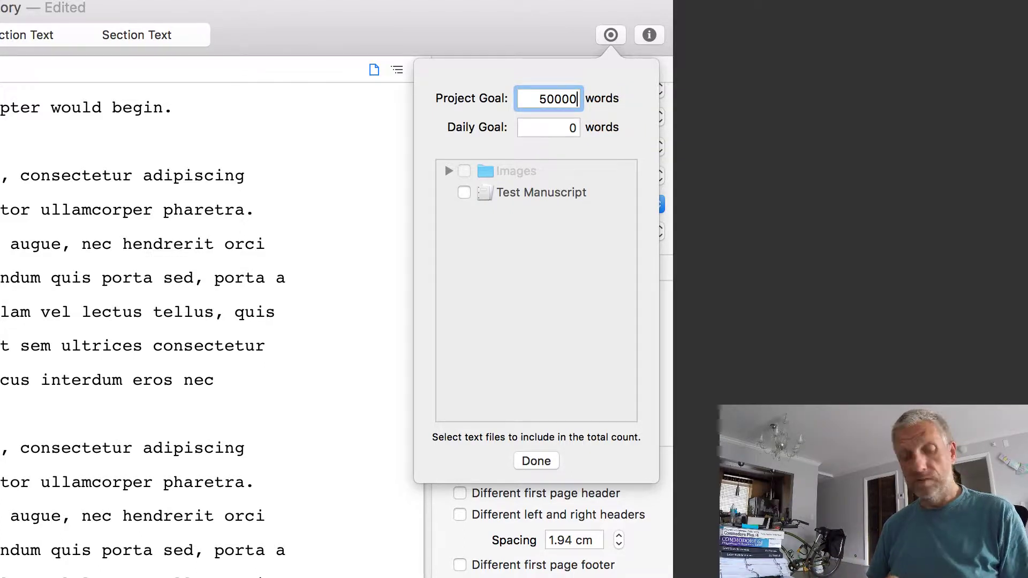
key(Tab)
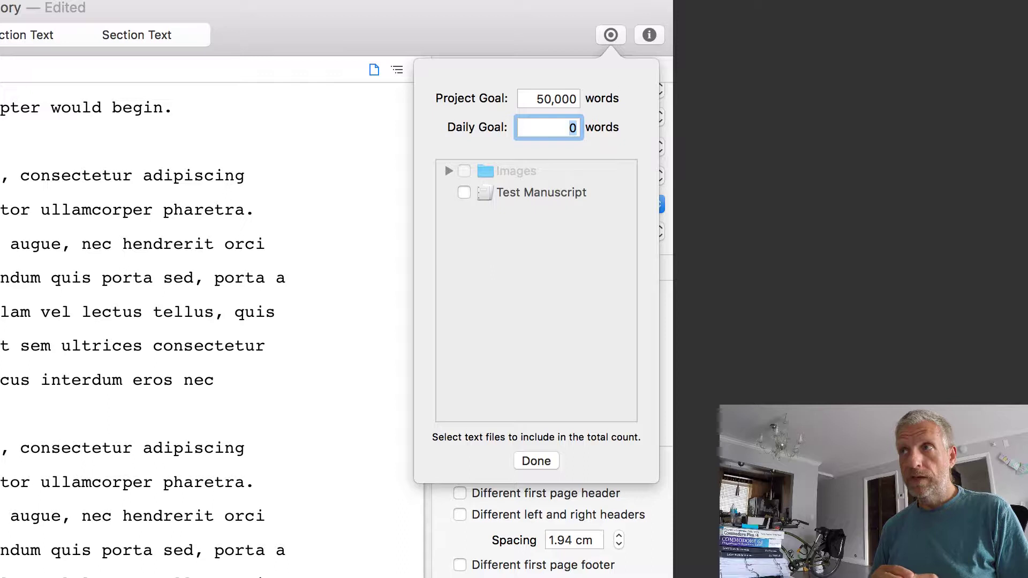
text(1600)
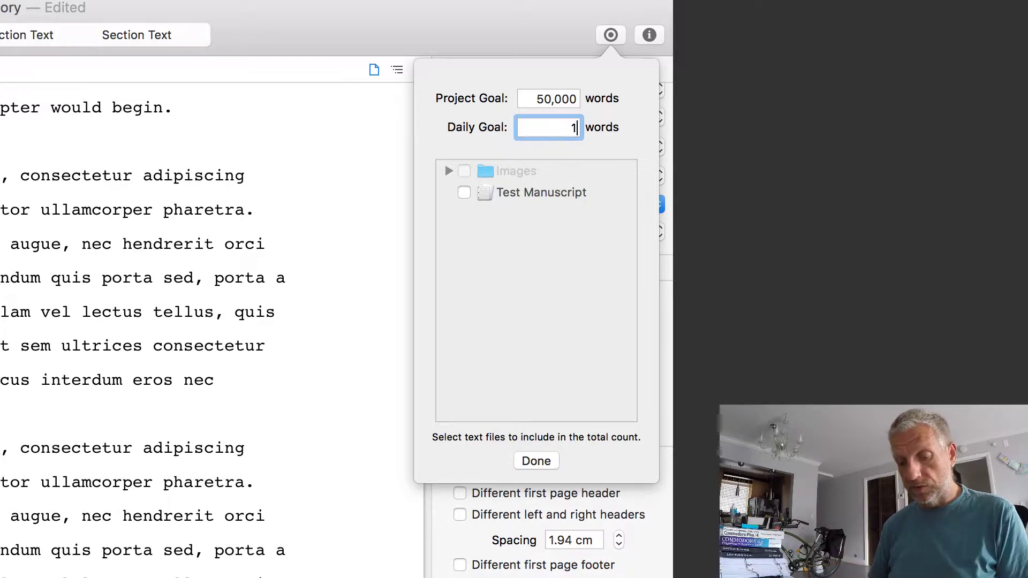
key(BackSpace)
key(BackSpace)
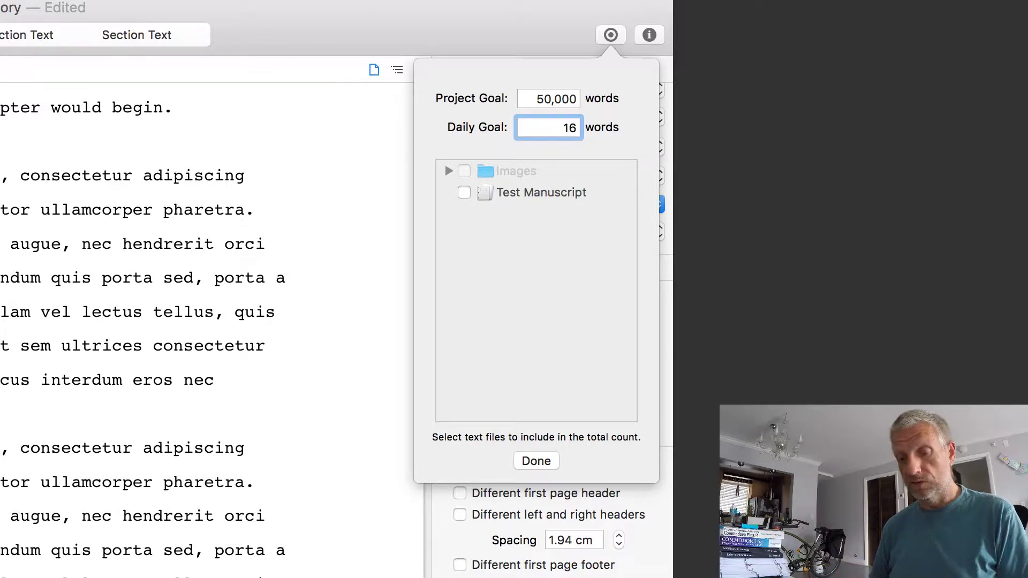
text(66)
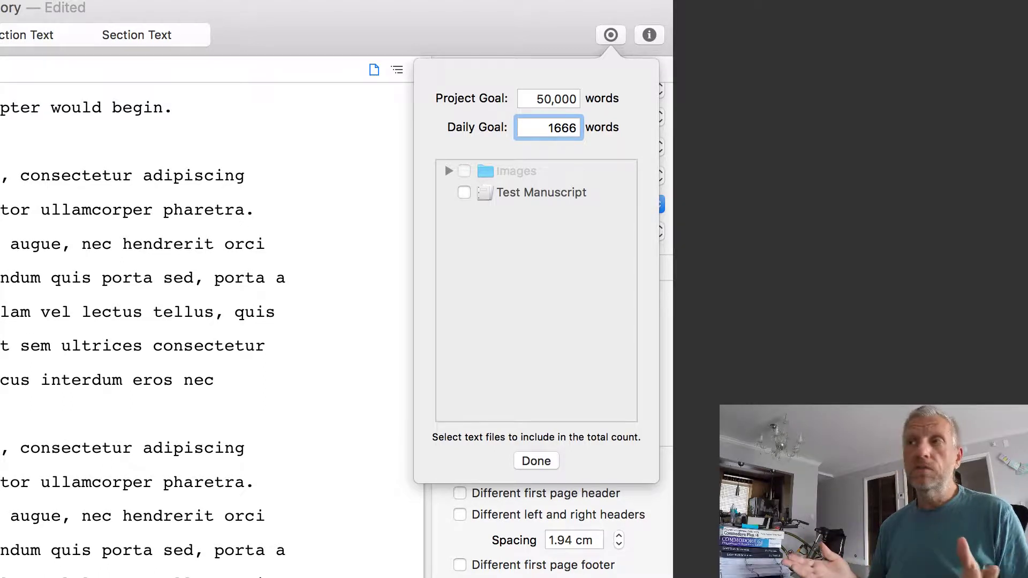
key(shift+Tab)
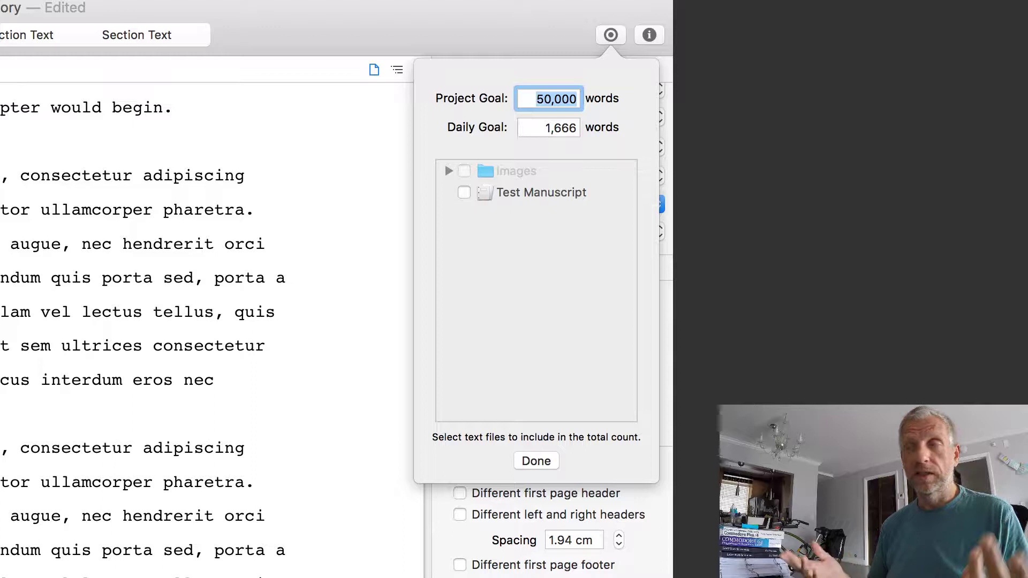
text(10000)
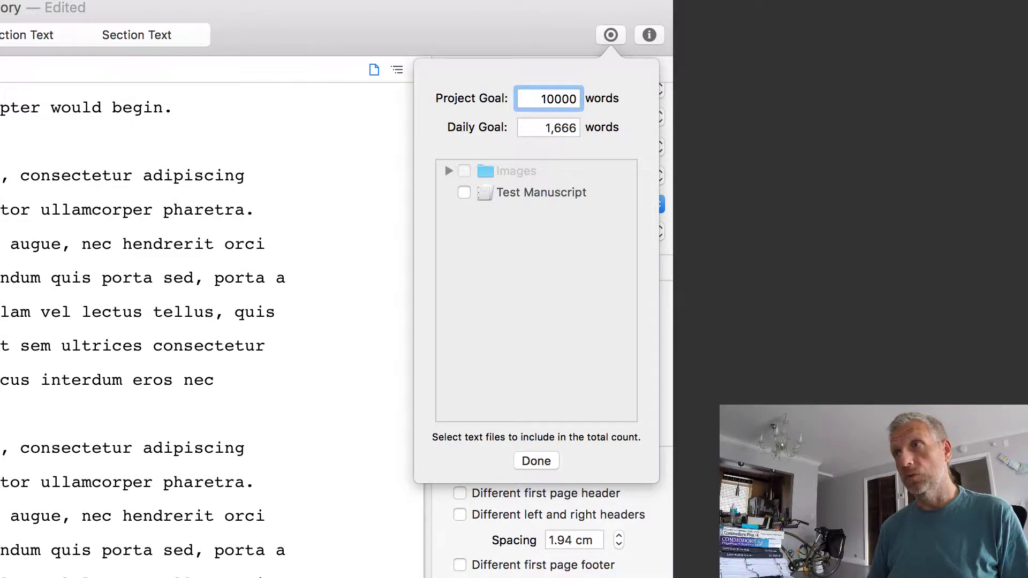
key(Tab)
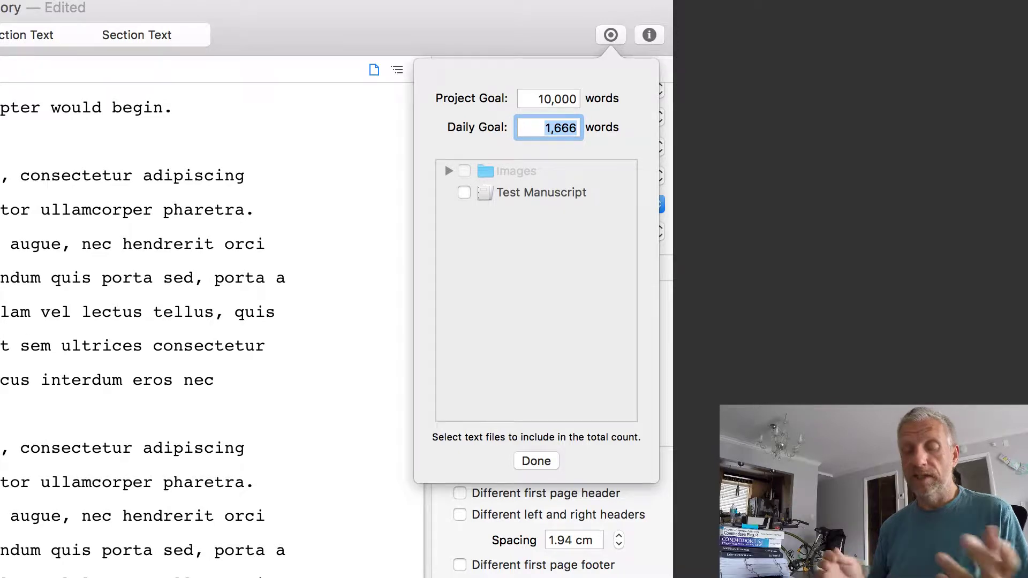
text(1000)
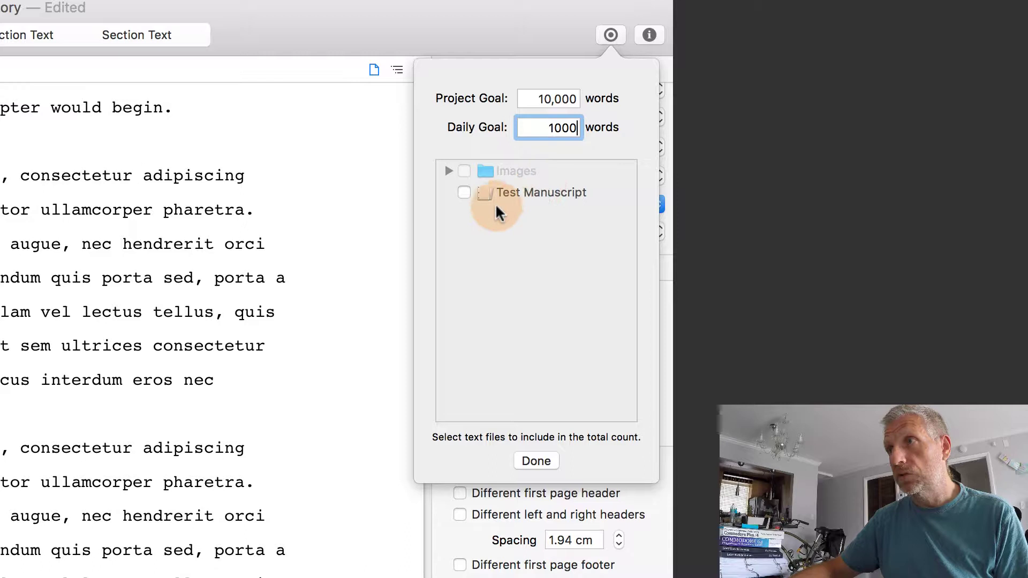
Step: Count Test Manuscript toward the goals and return to the Last Month statistics
click(464, 192)
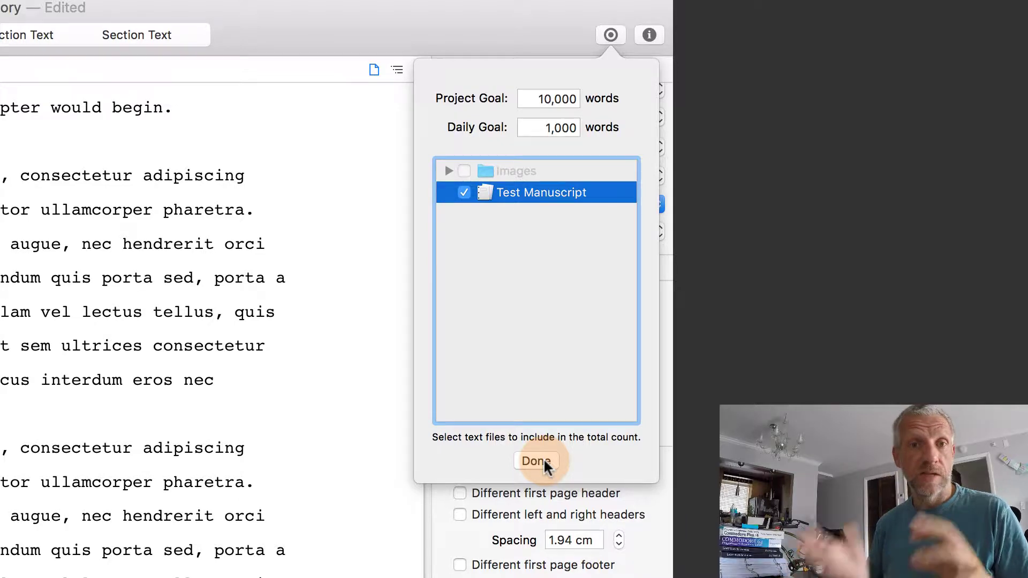
click(544, 461)
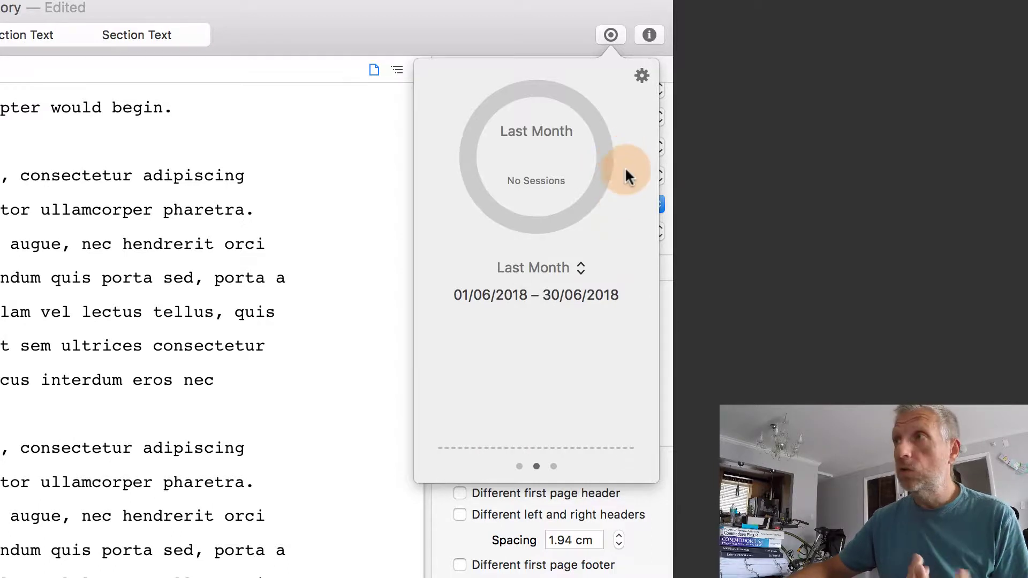
Step: Browse the calendar, graph and period options, ending on the Last Month summary with everything at 0
click(640, 77)
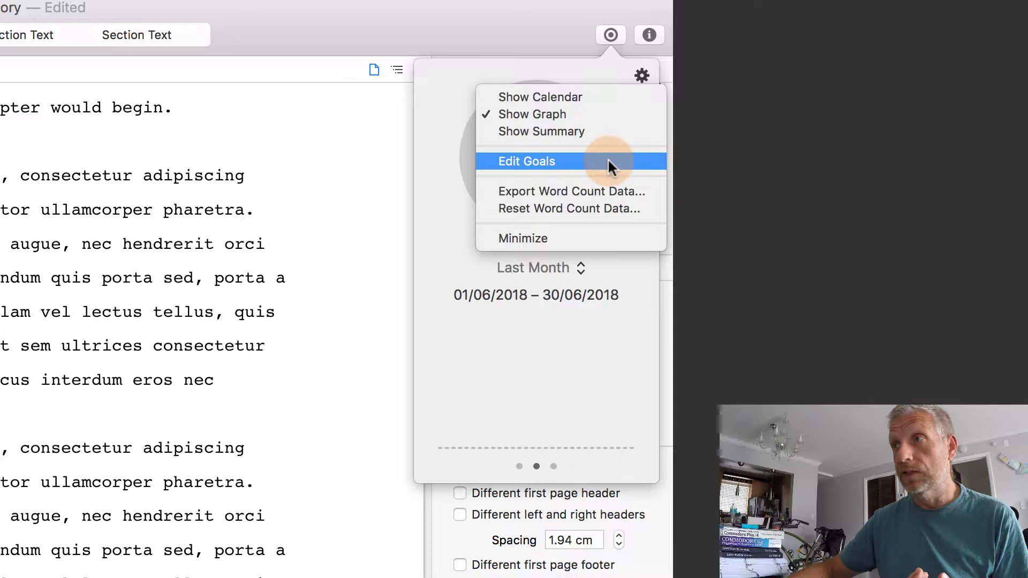
click(586, 368)
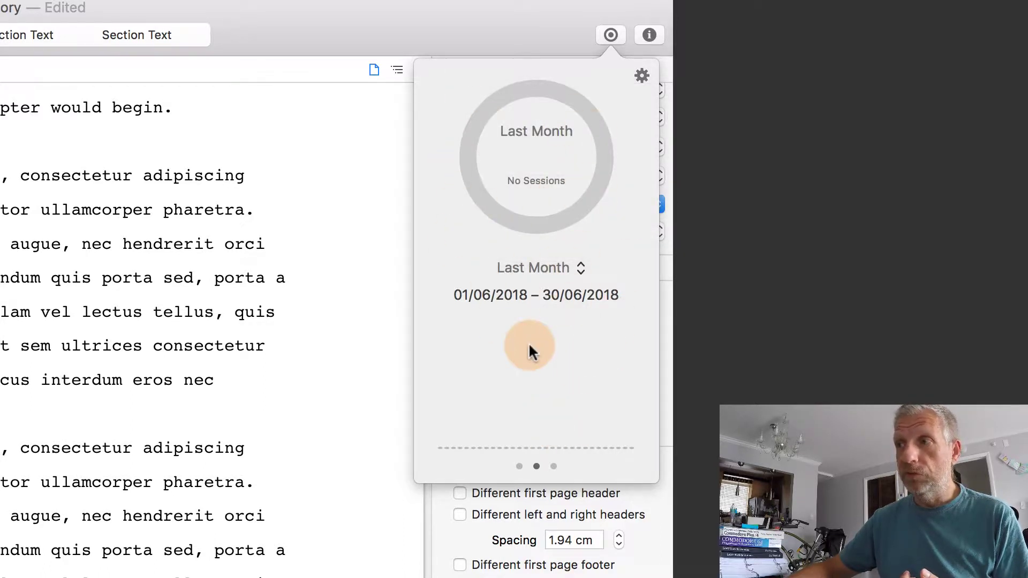
click(554, 467)
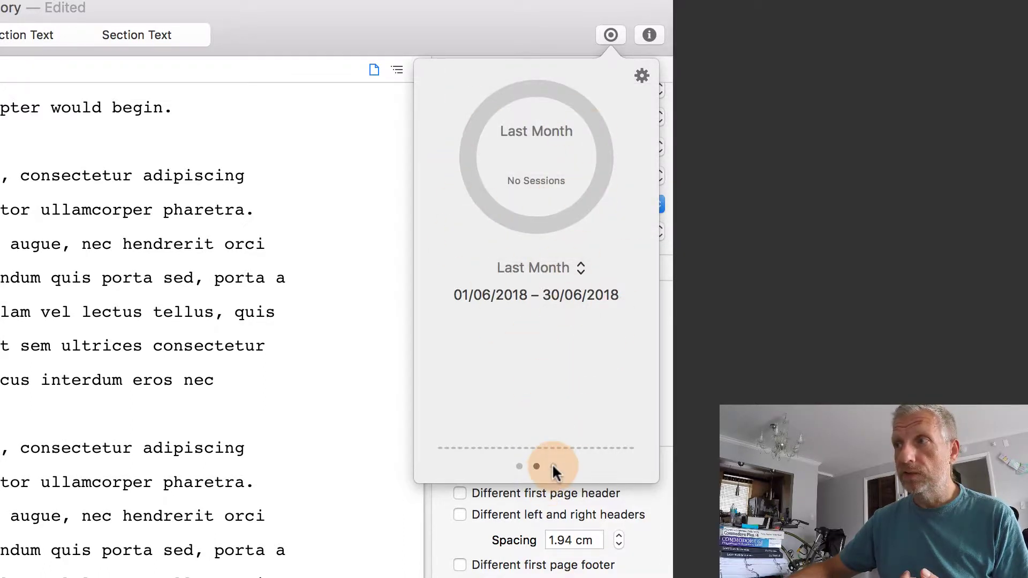
click(519, 467)
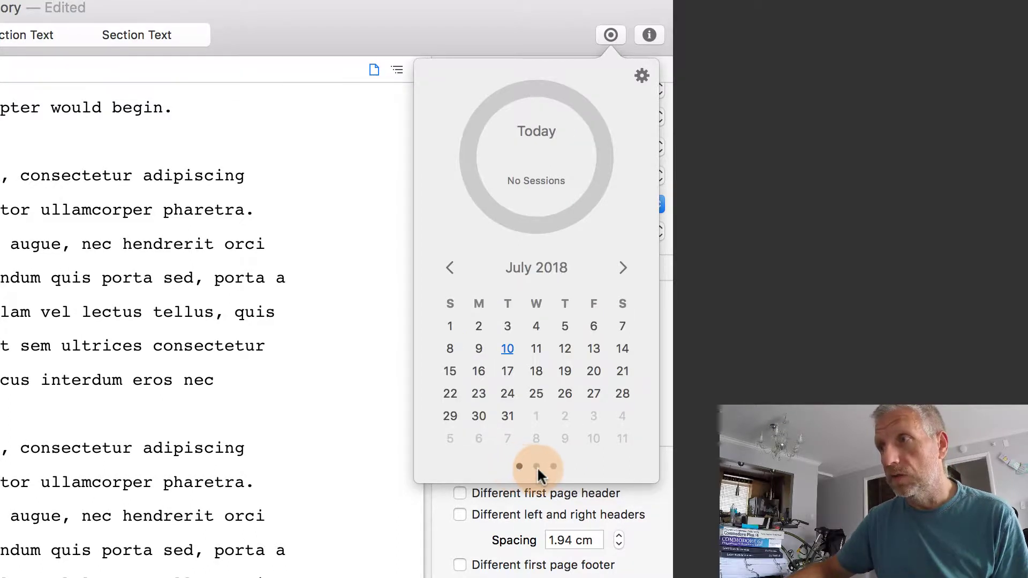
click(536, 467)
click(554, 467)
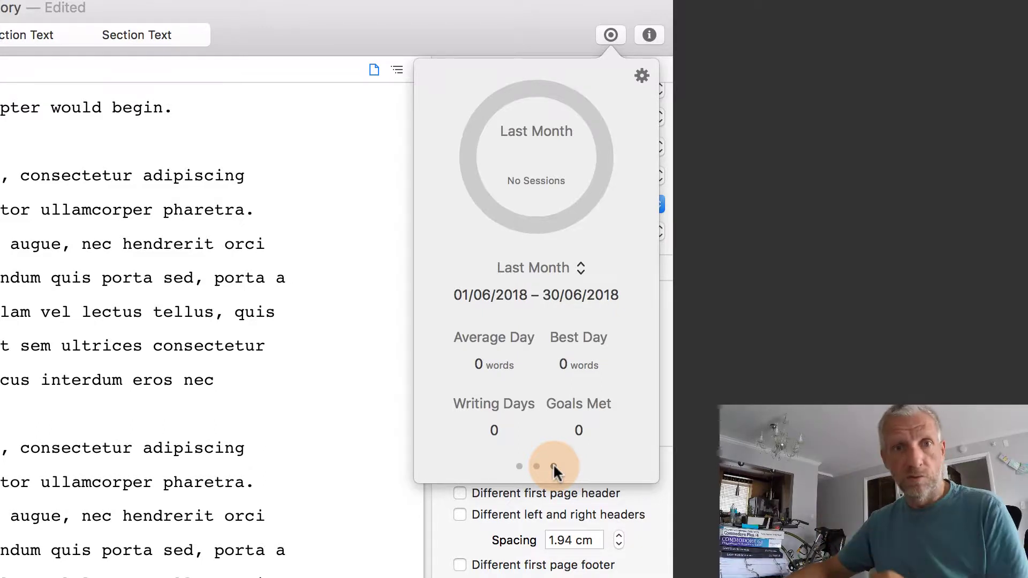
click(519, 467)
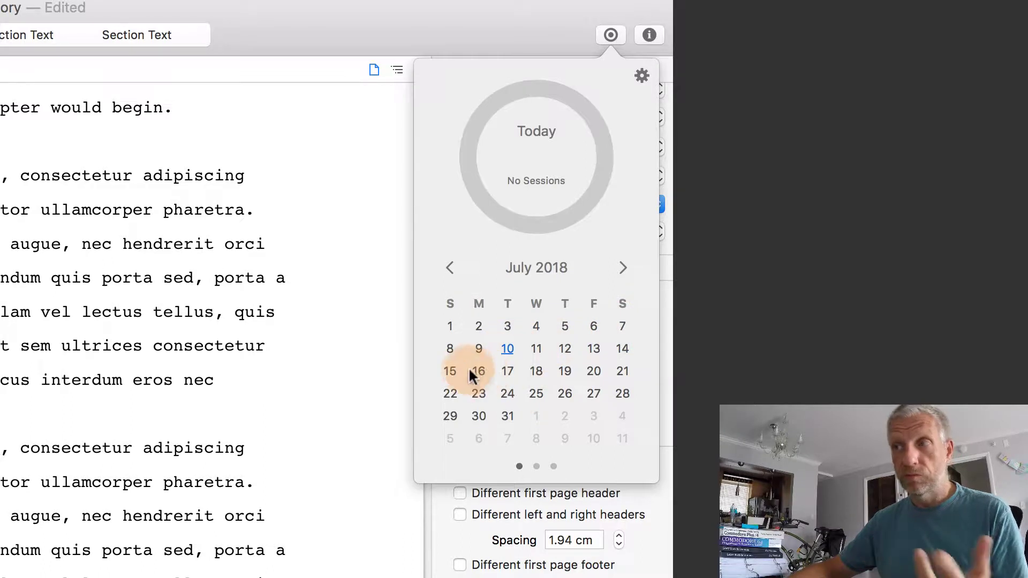
click(536, 467)
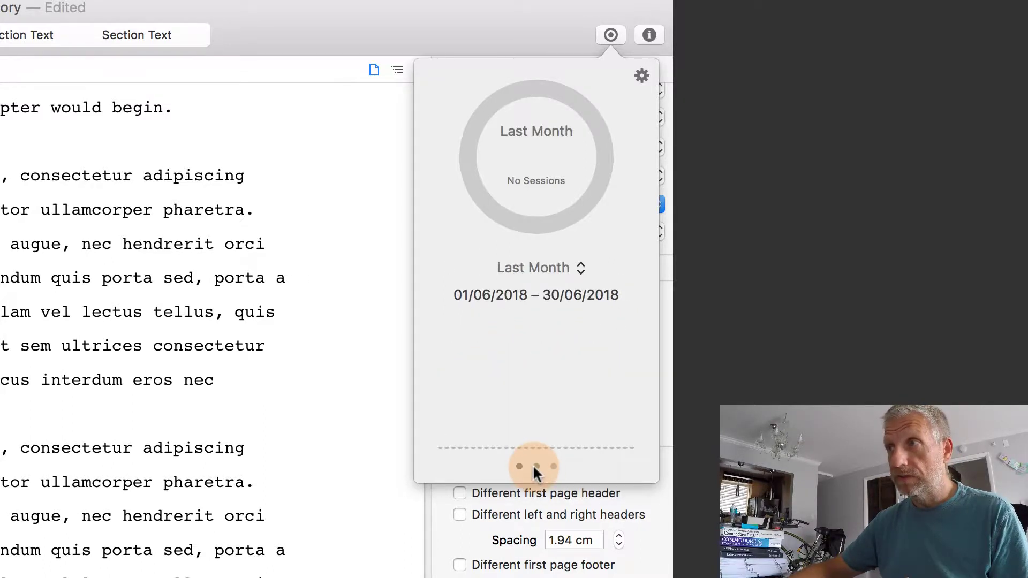
click(583, 269)
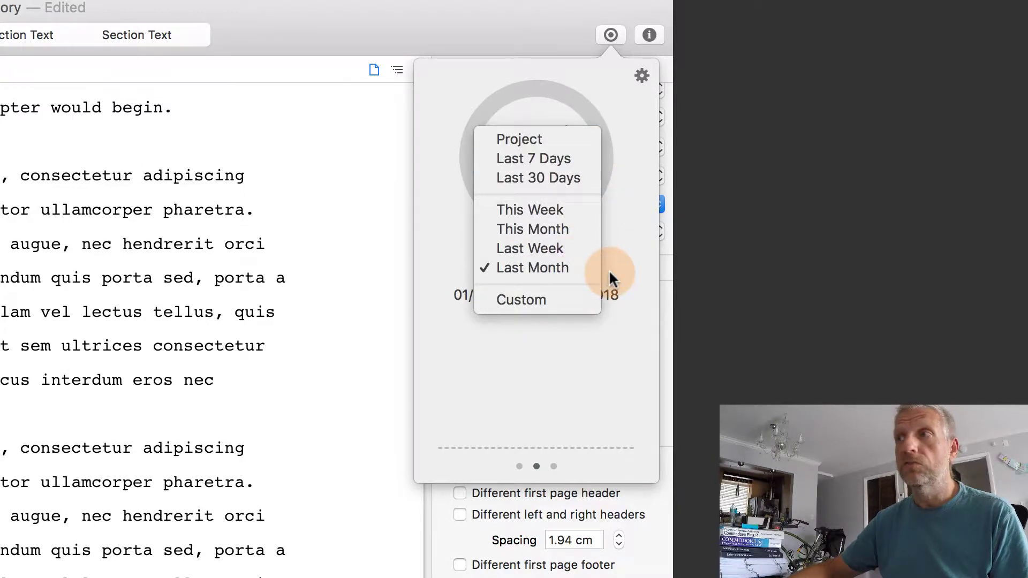
click(605, 317)
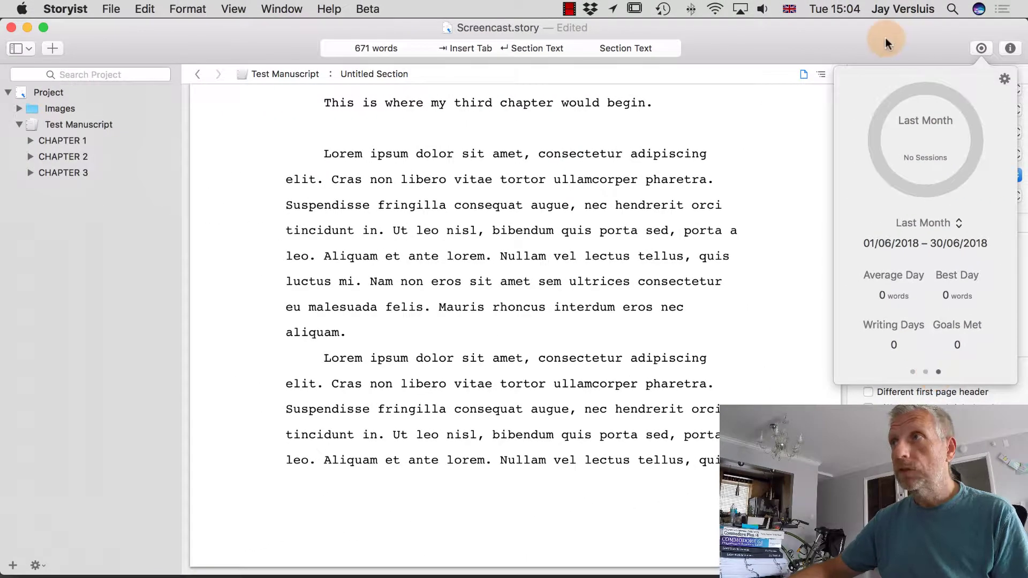
Step: Add a new Novel-template text file named Test 1 to the project
click(489, 27)
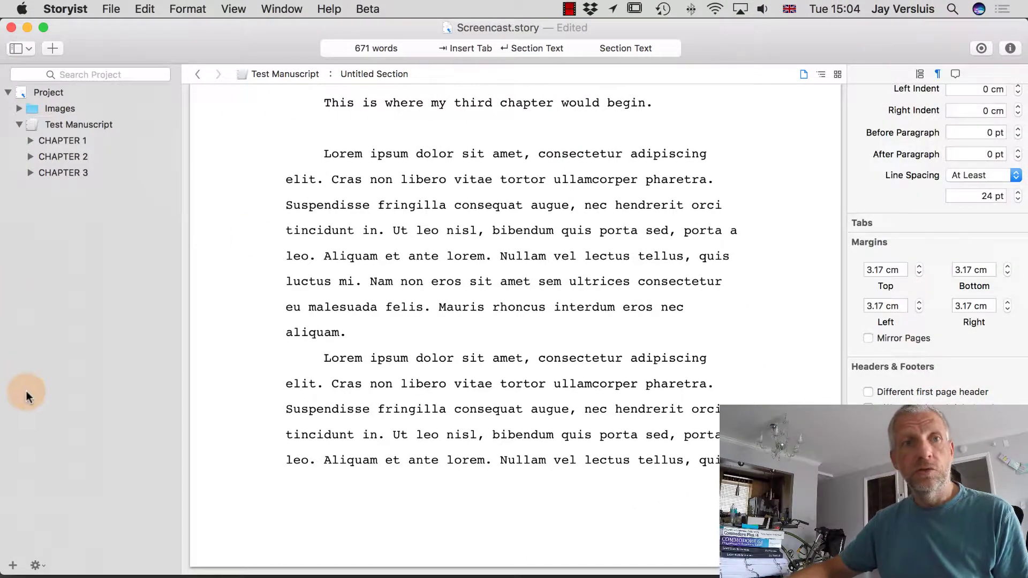
click(11, 565)
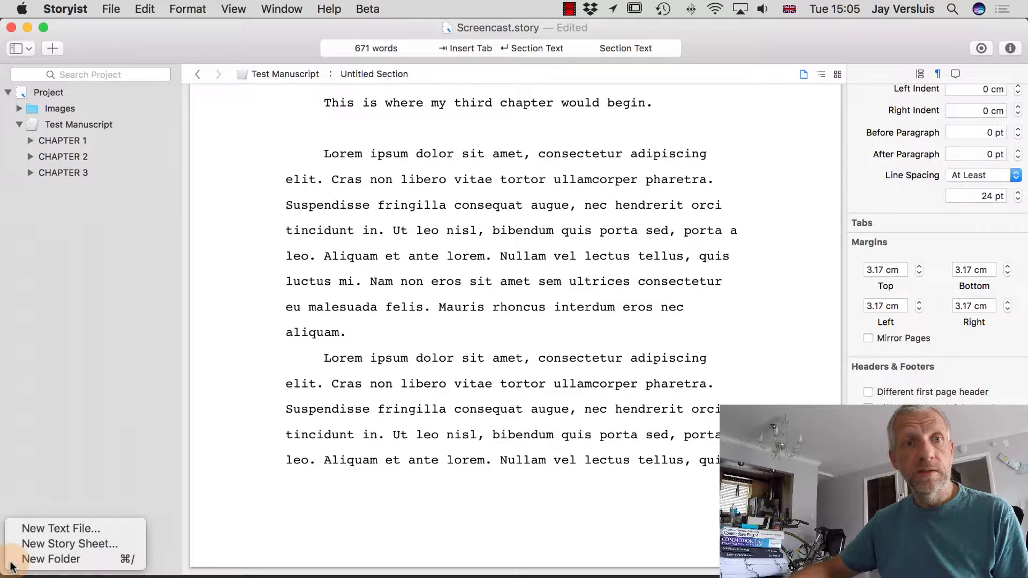
click(56, 526)
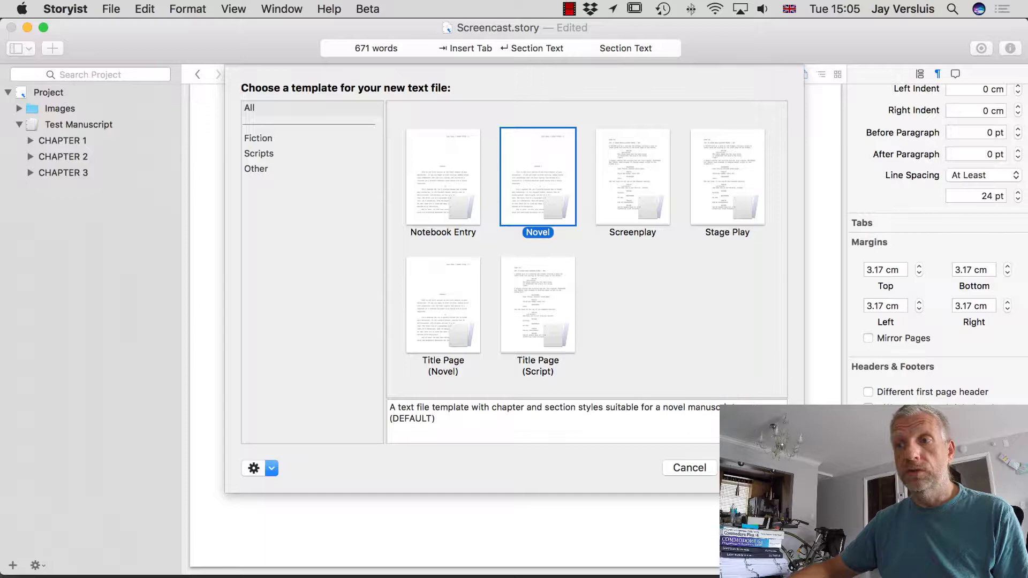
key(Return)
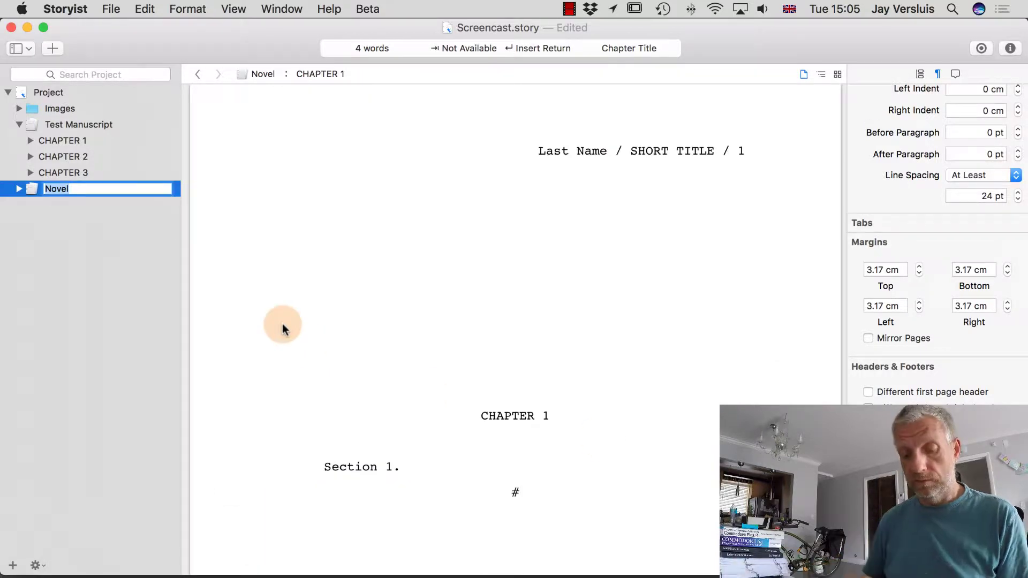
text(Test 1)
key(Return)
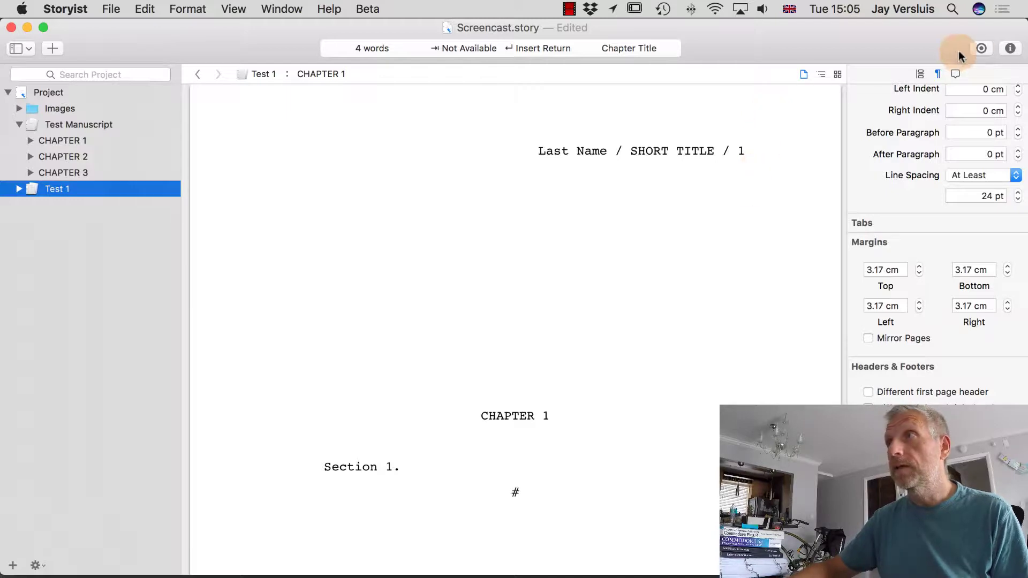
Step: Edit the goals to count Test 1 alongside Test Manuscript
click(981, 48)
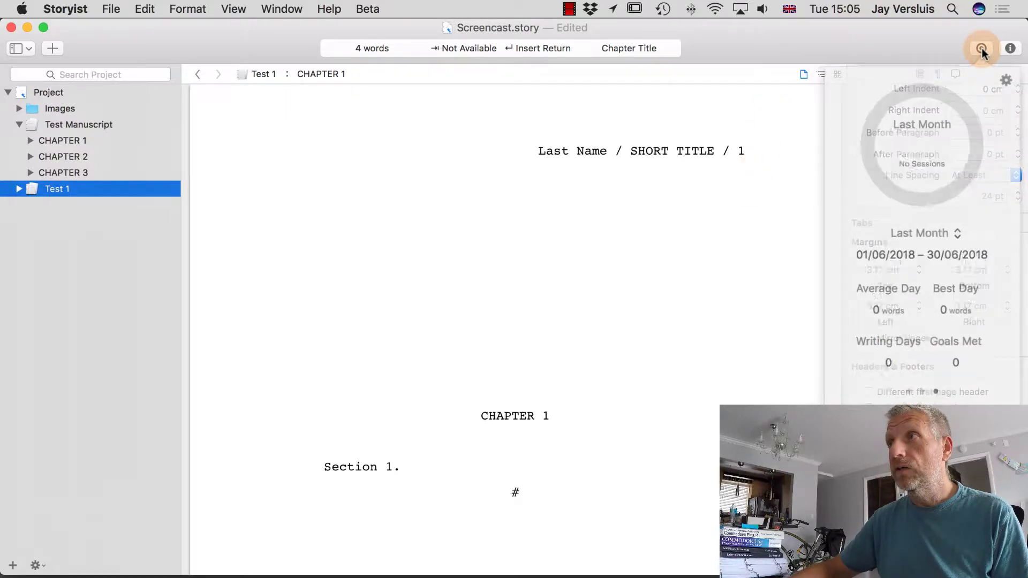
click(1006, 79)
click(988, 144)
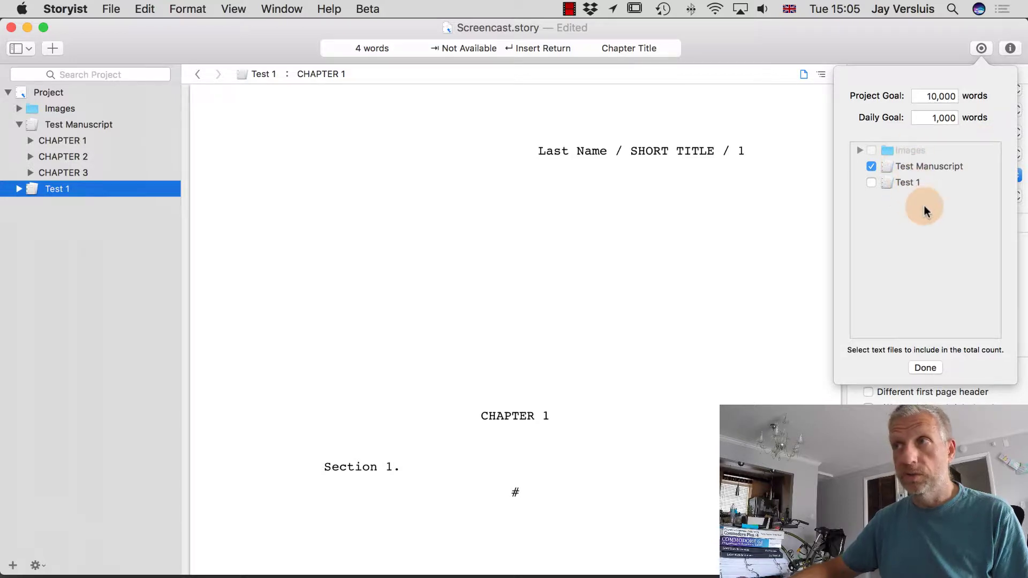
click(871, 183)
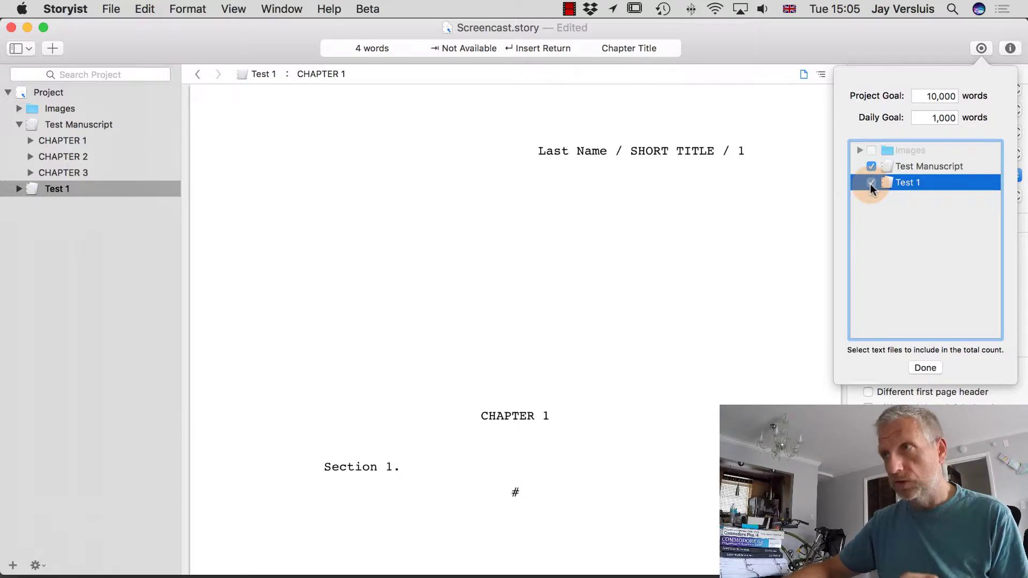
click(925, 368)
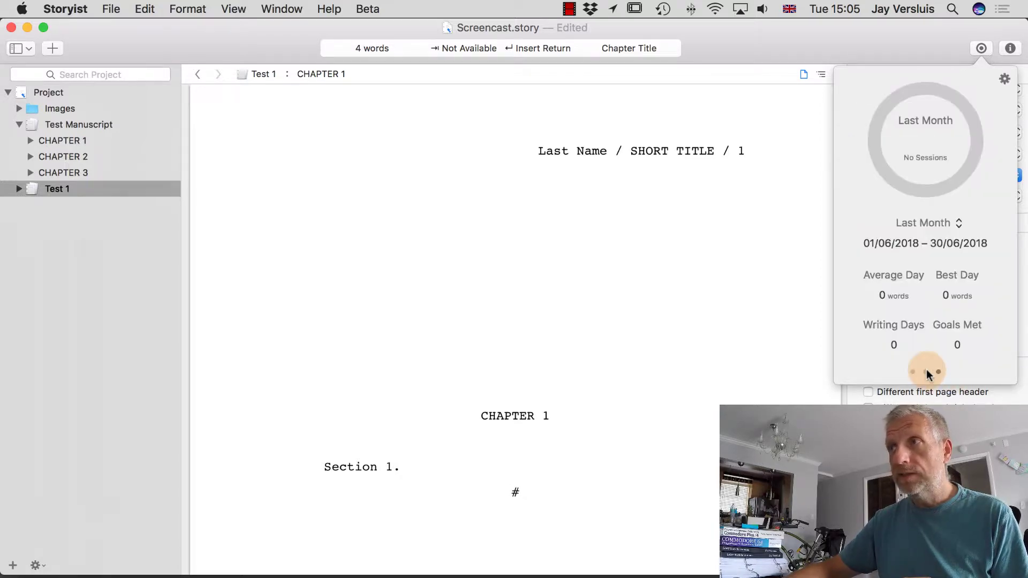
Step: Create a new project folder named Folder
click(84, 384)
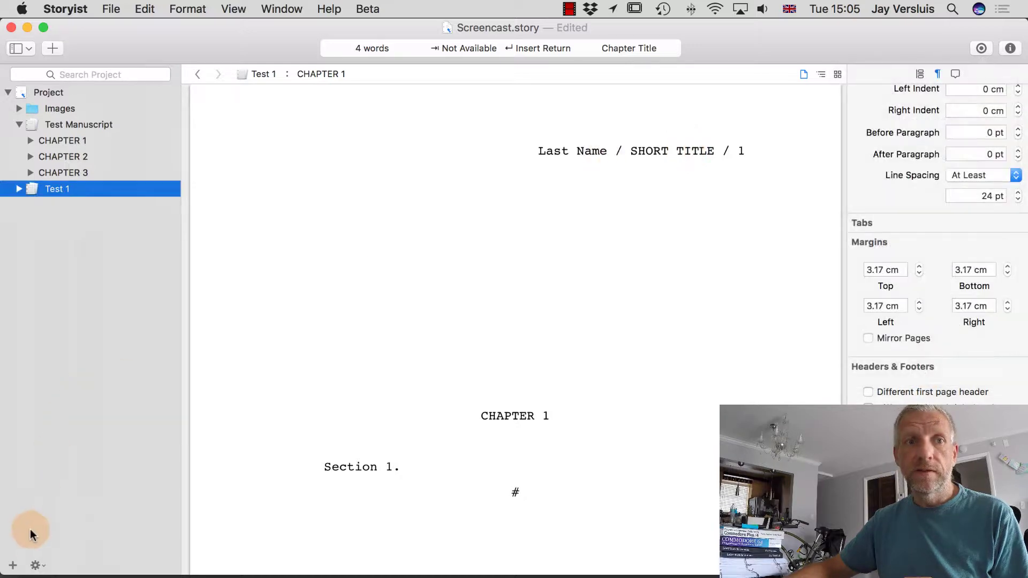
click(11, 565)
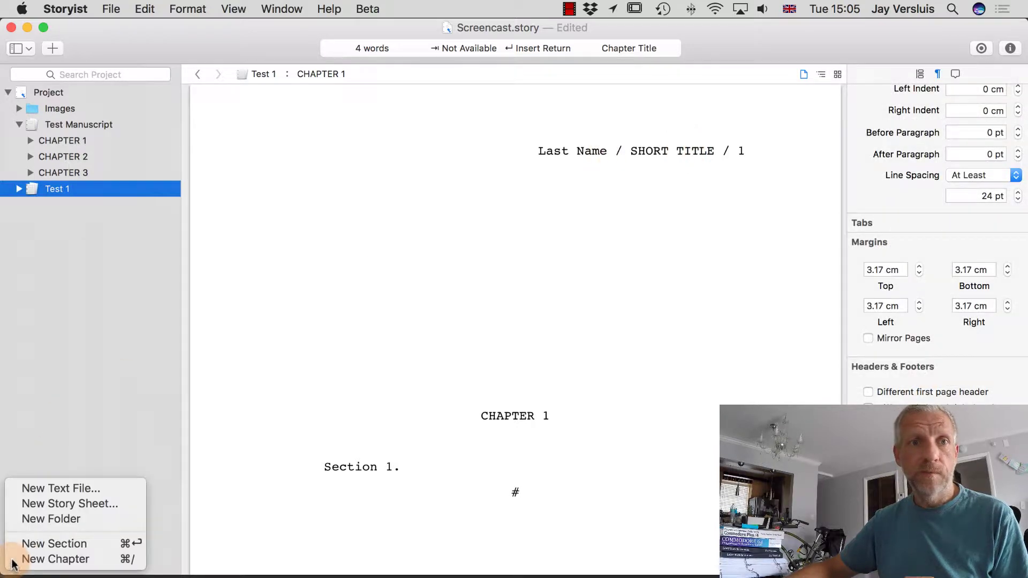
click(78, 518)
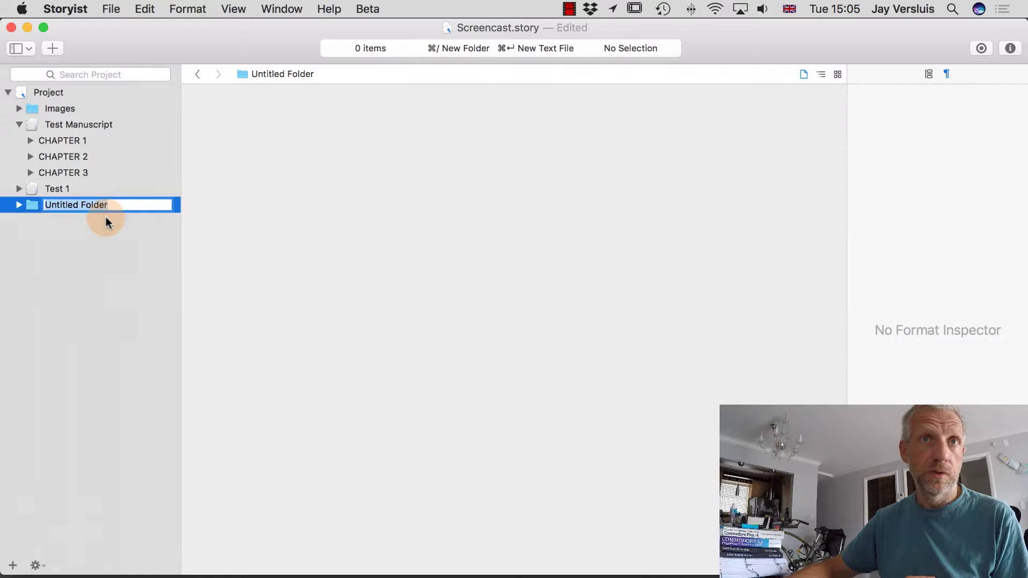
text(Folder)
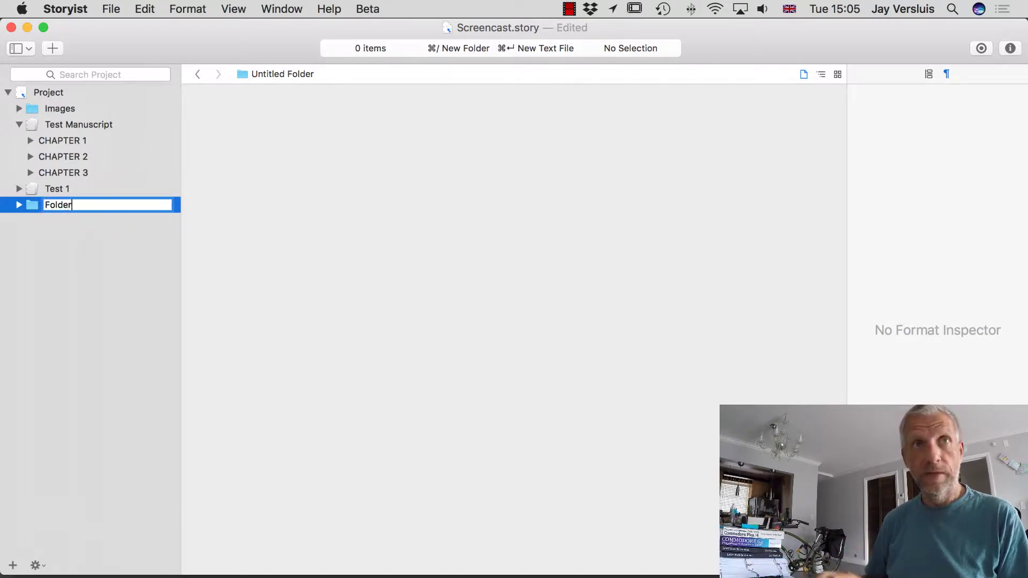
key(Return)
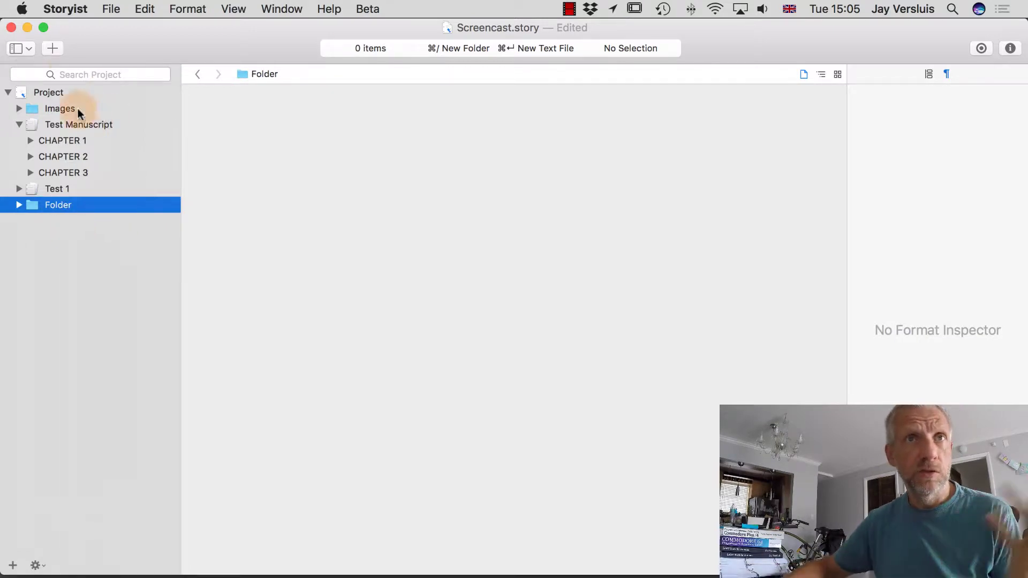
Step: Add a text file from the Notebook Entry template
click(13, 566)
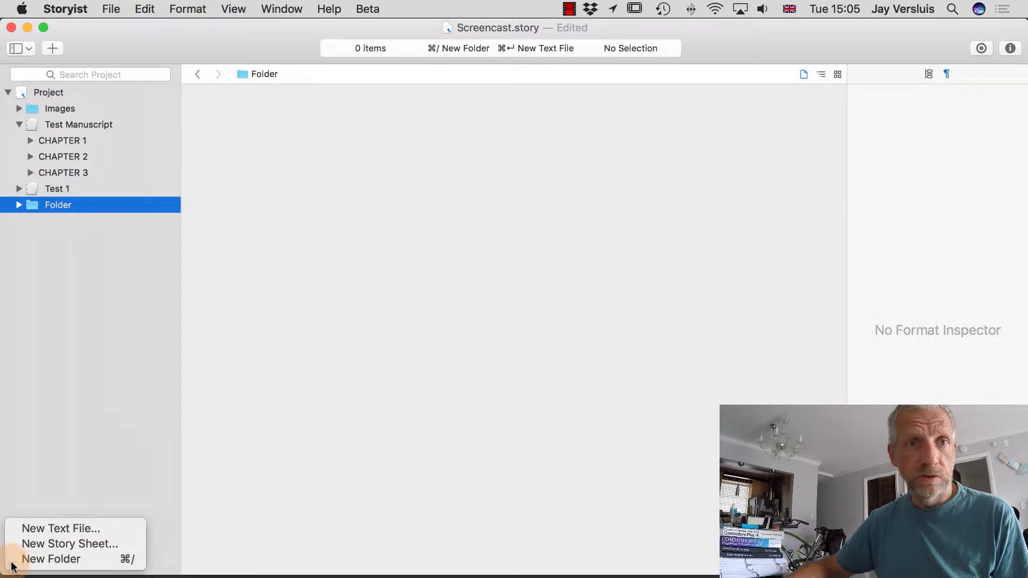
click(59, 528)
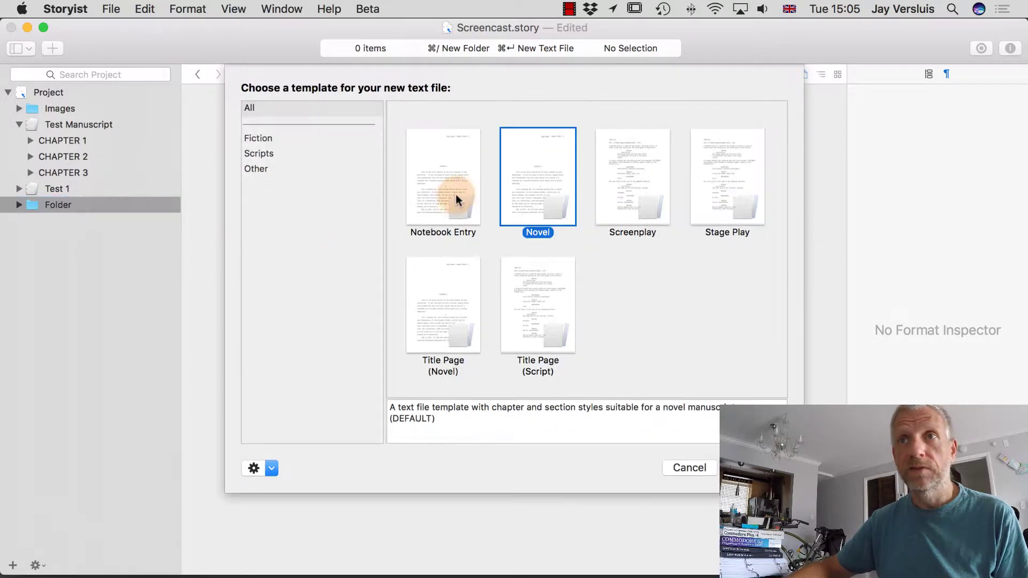
click(444, 201)
double_click(445, 201)
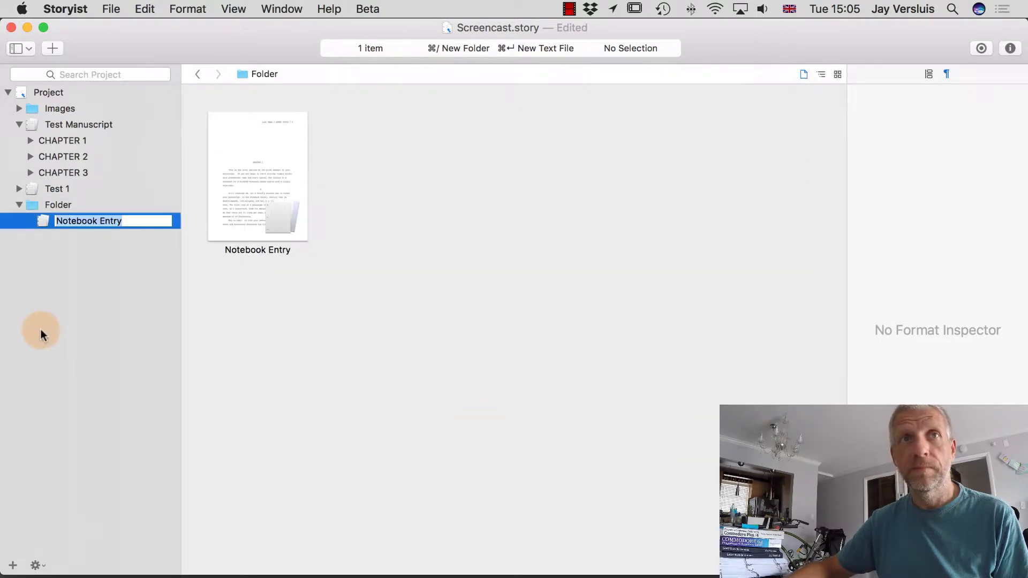
key(Return)
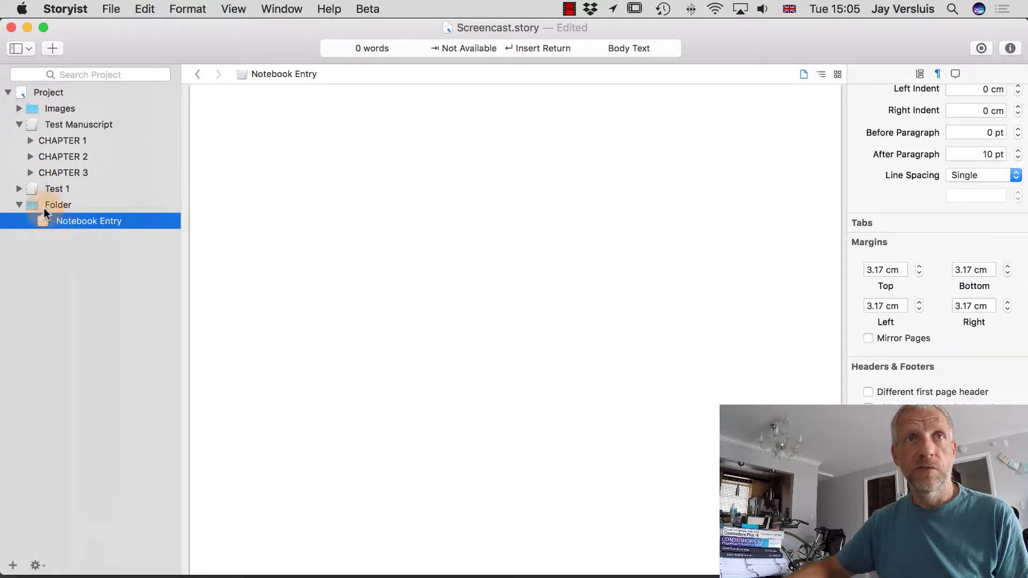
Step: Move Test 1 into Folder above Notebook Entry
click(18, 205)
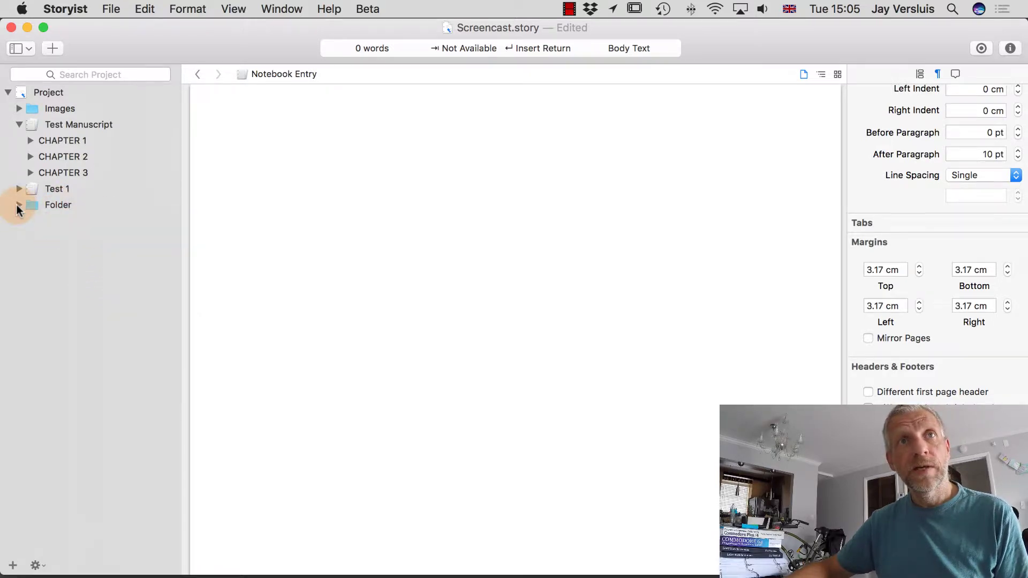
click(17, 205)
drag(57, 191, 72, 206)
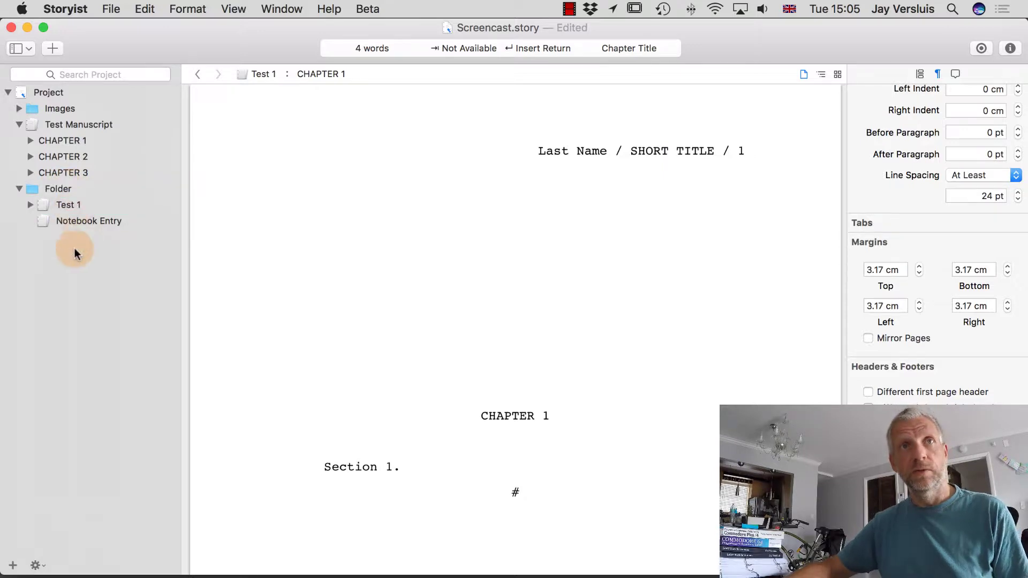
Step: In Edit Goals, expand Folder and tick only Test 1, leaving Notebook Entry excluded
click(19, 190)
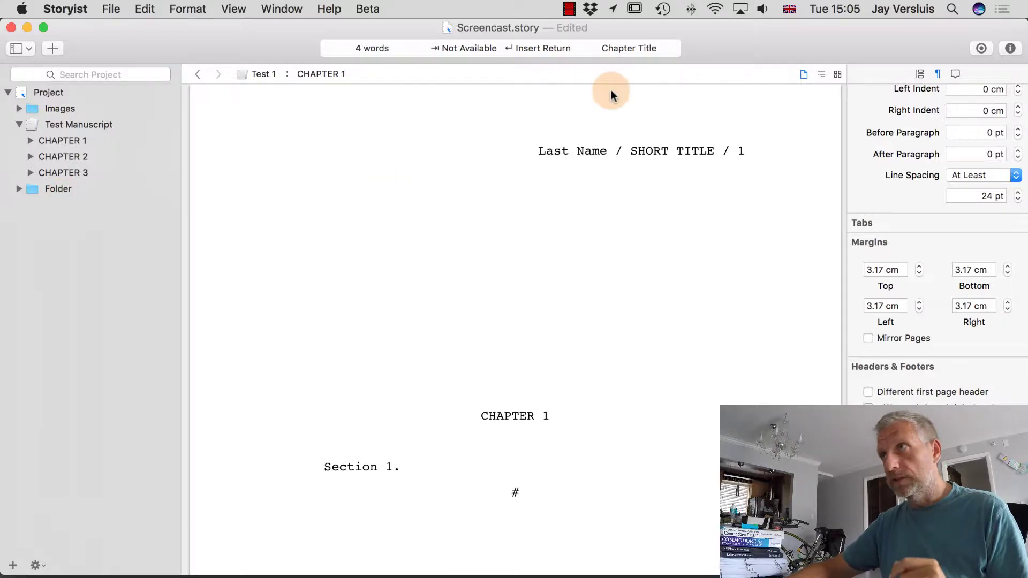
click(981, 49)
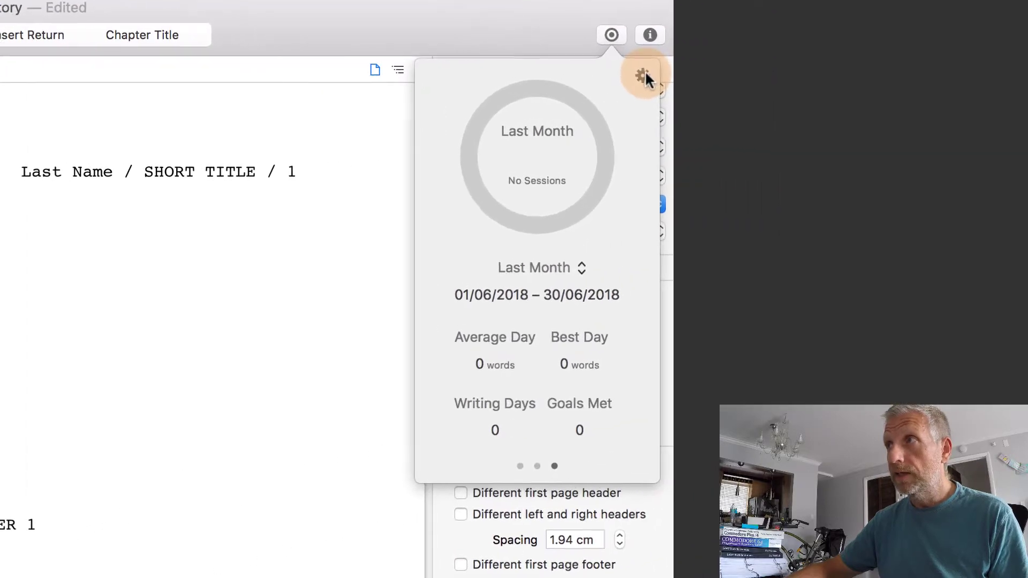
click(1005, 79)
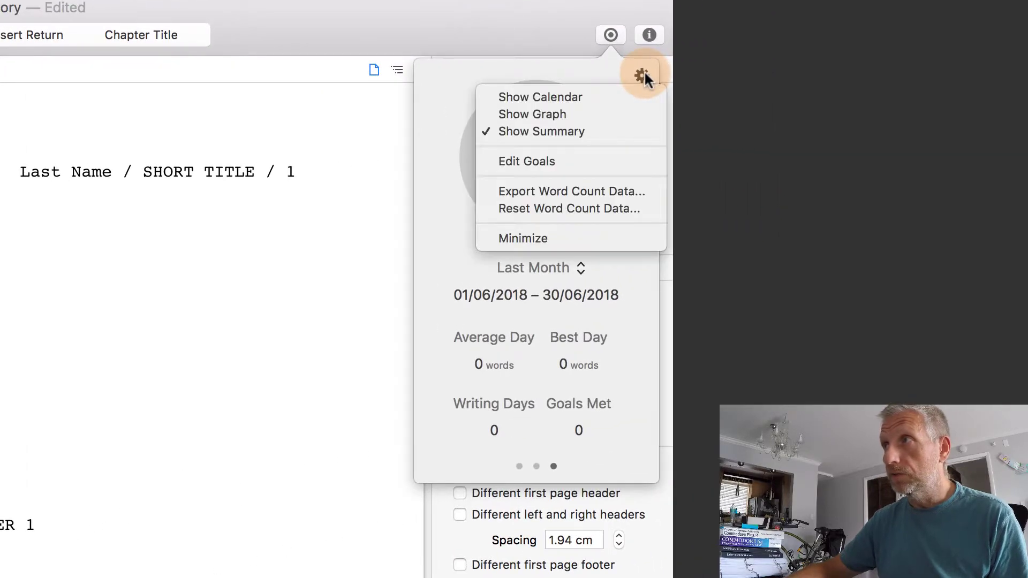
click(619, 155)
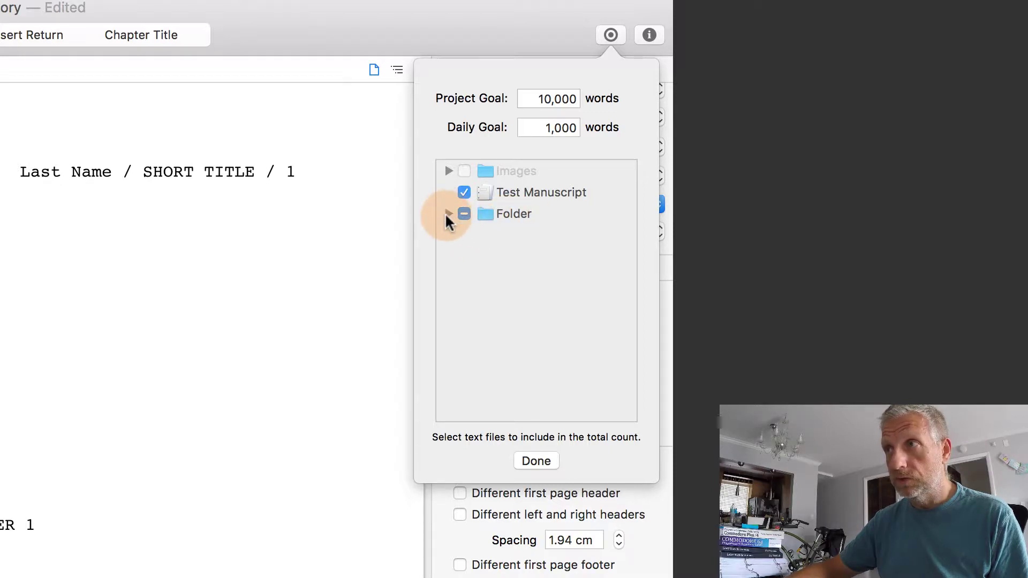
click(449, 214)
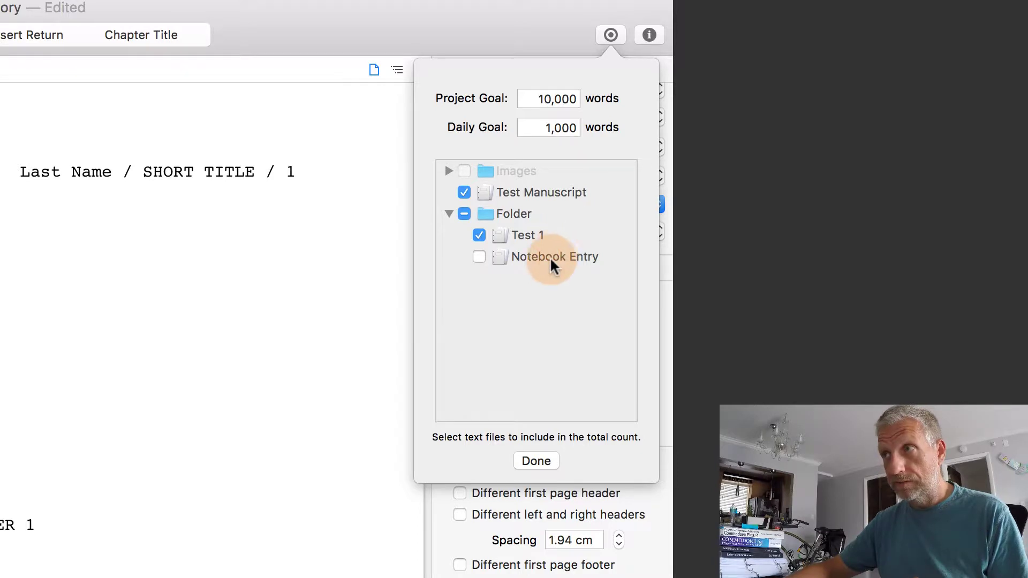
click(449, 214)
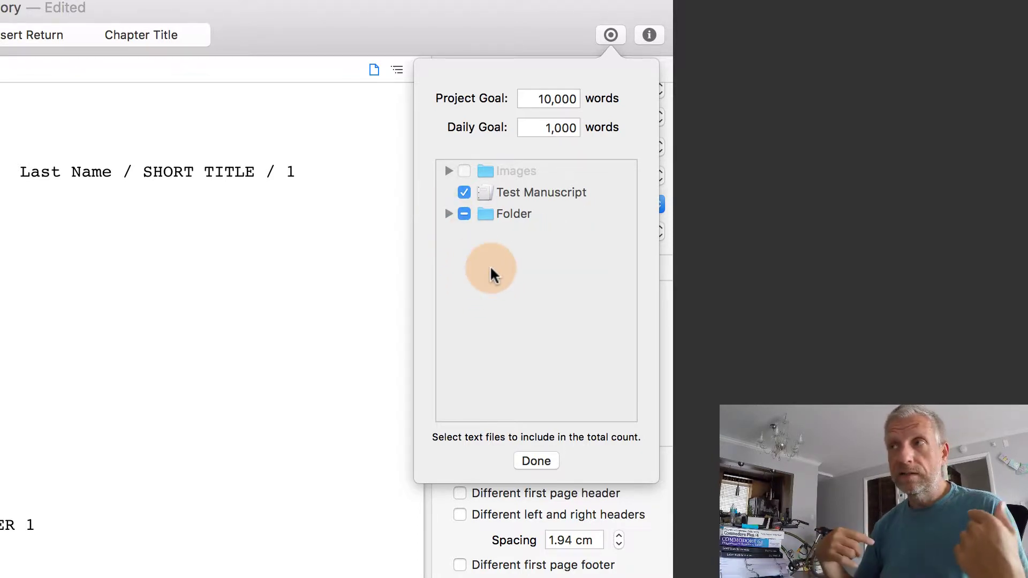
click(464, 214)
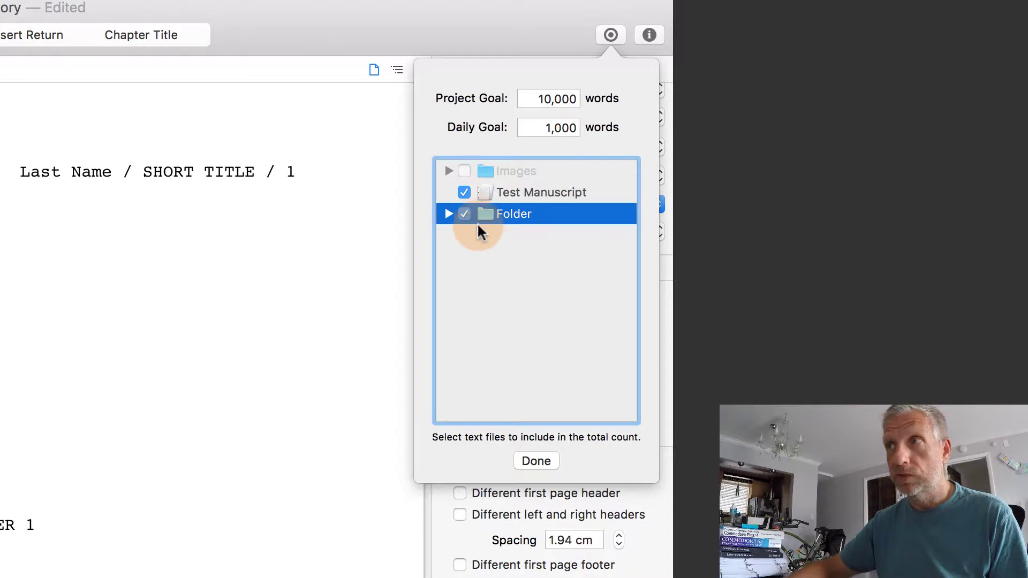
click(464, 214)
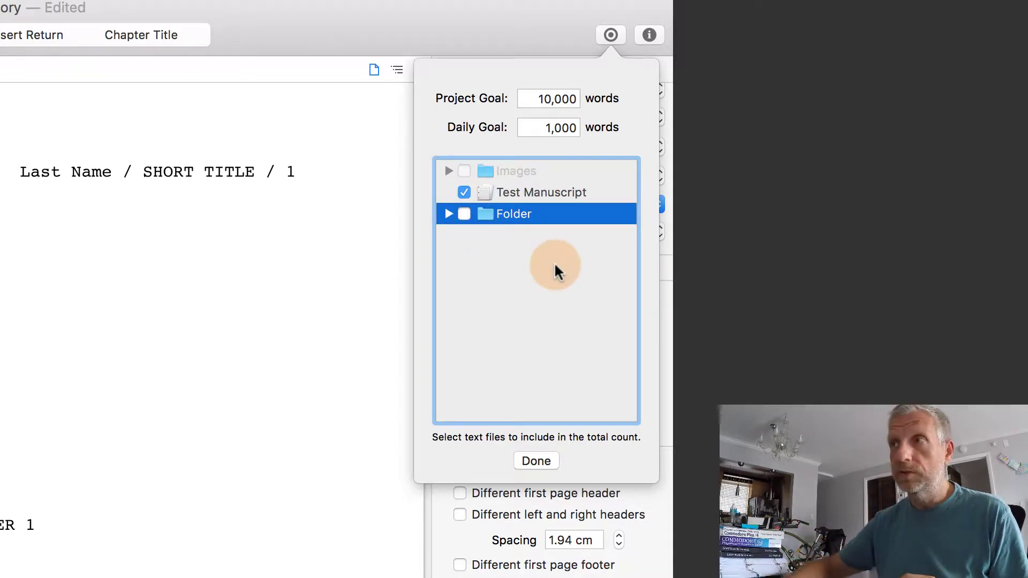
click(449, 214)
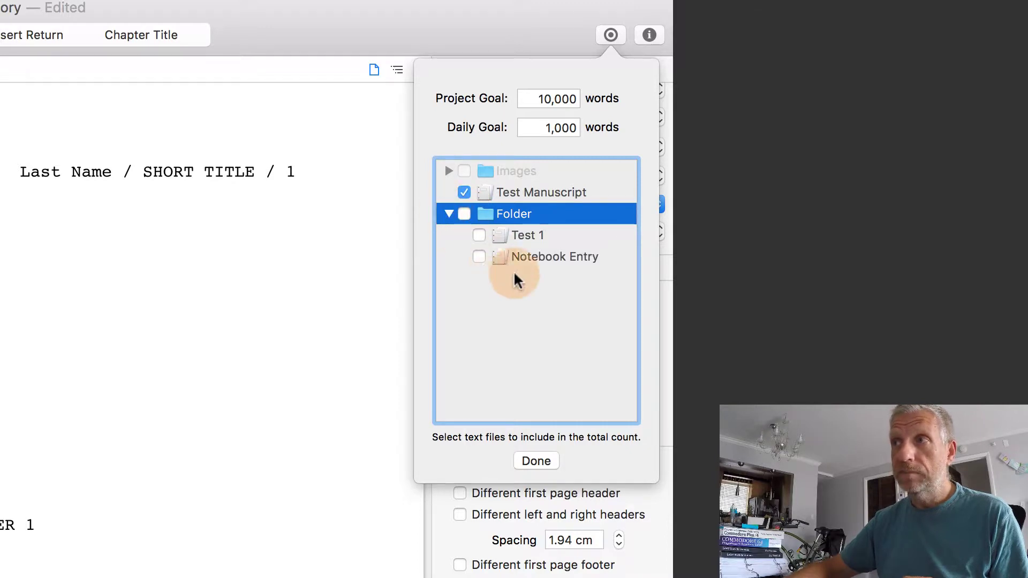
click(479, 236)
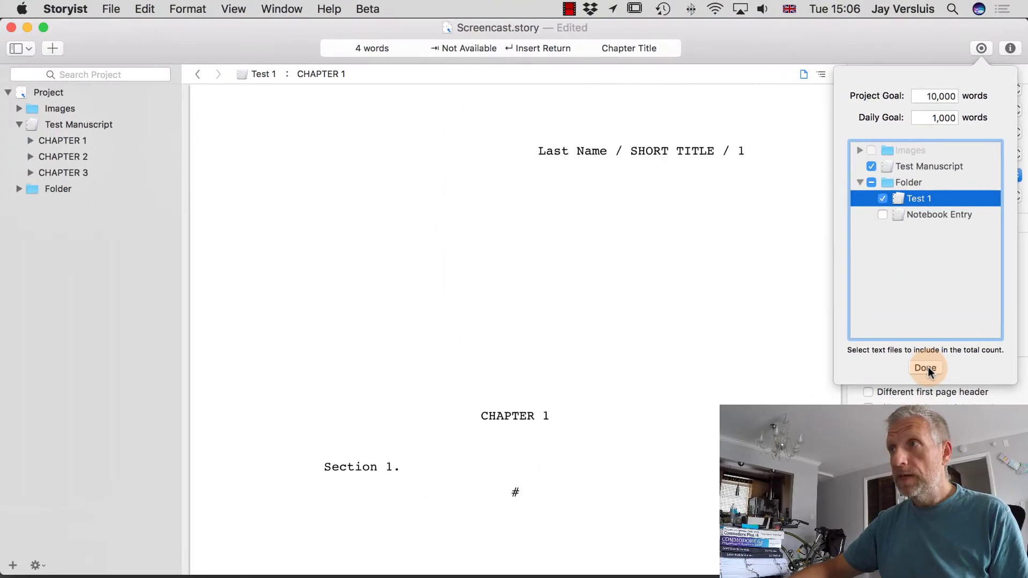
Step: Confirm the goals, open Broken Bowels.story from recent files and view its folder as page thumbnails
click(929, 370)
click(889, 50)
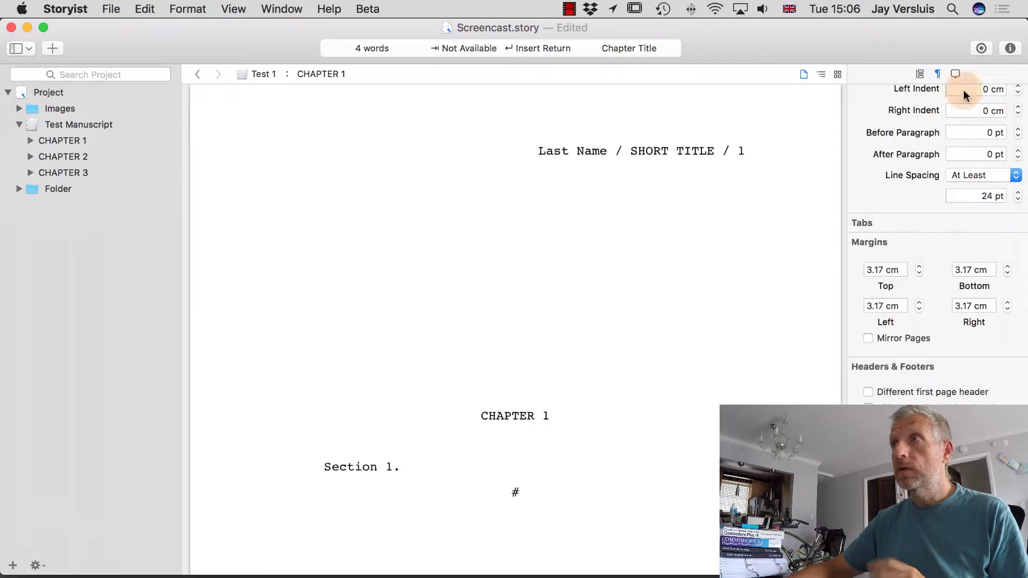
click(111, 9)
mouse_move(138, 60)
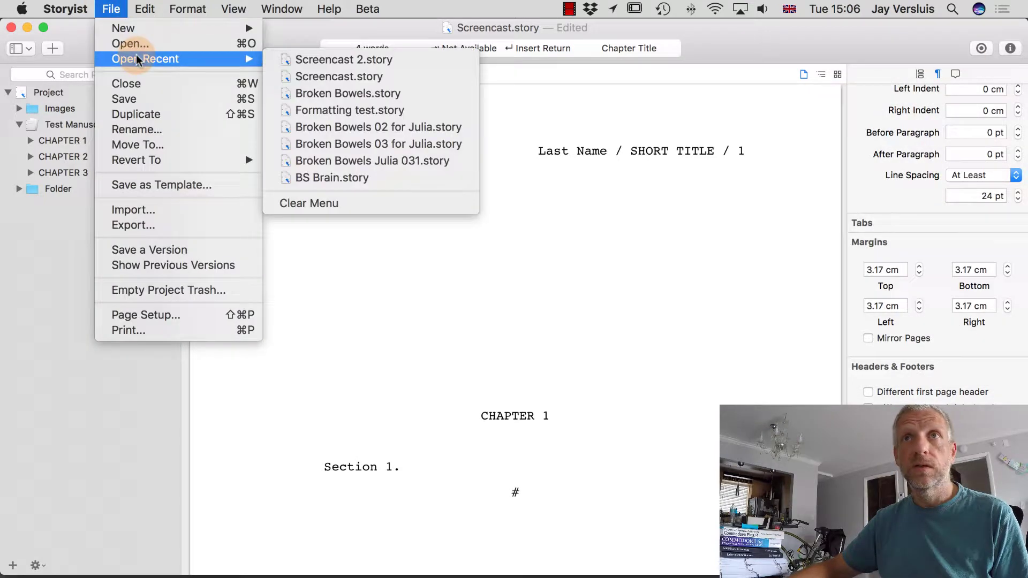
click(391, 95)
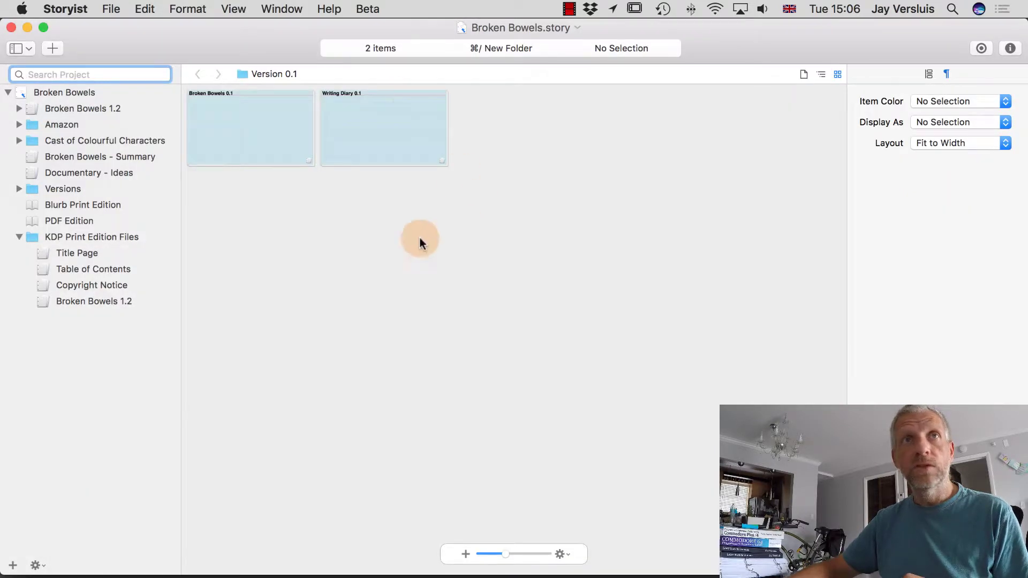
click(804, 74)
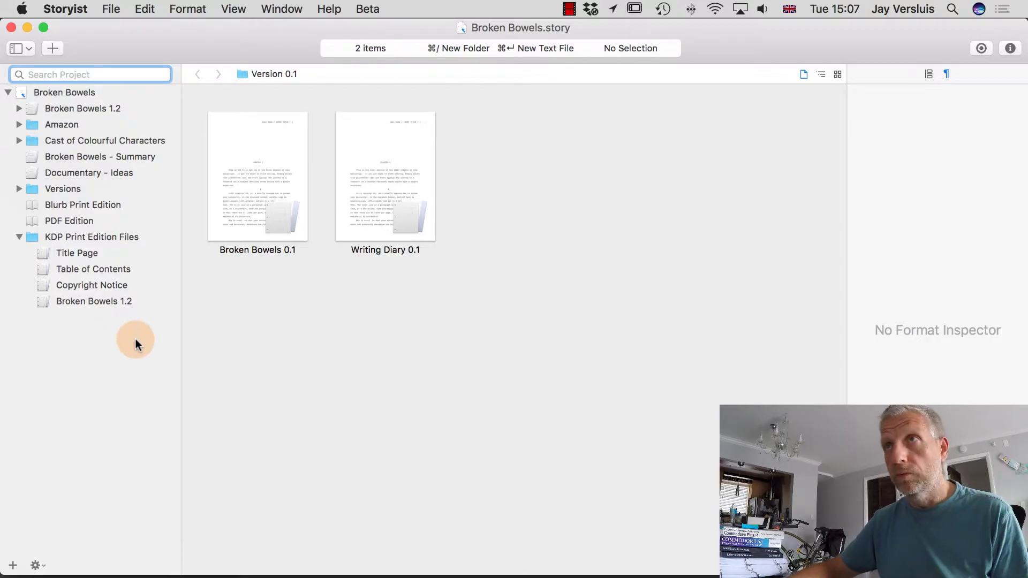
Step: Open the Broken Bowels 1.2 manuscript and show its goal statistics: 109,944 of 28,000 words
click(988, 50)
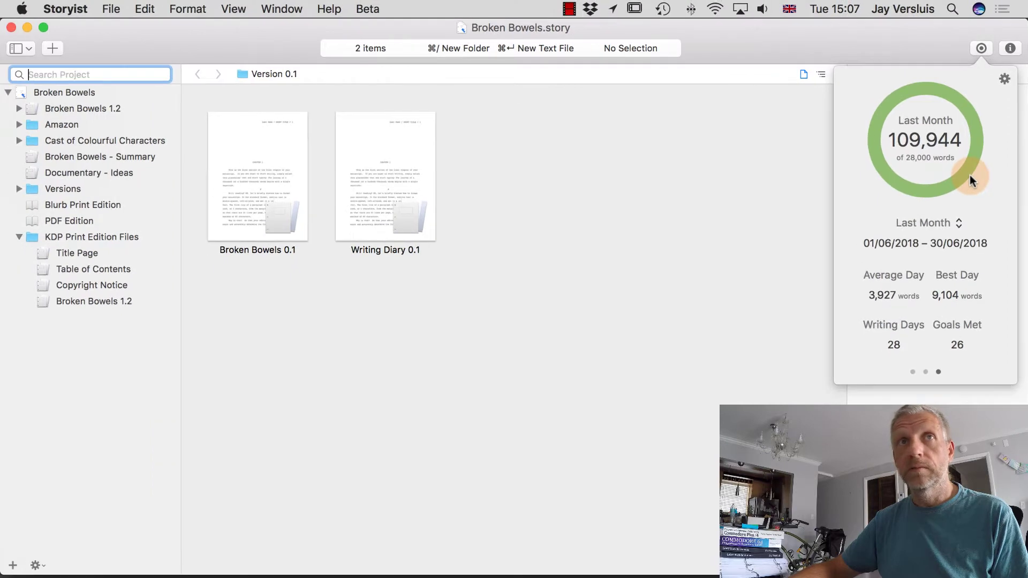
click(79, 112)
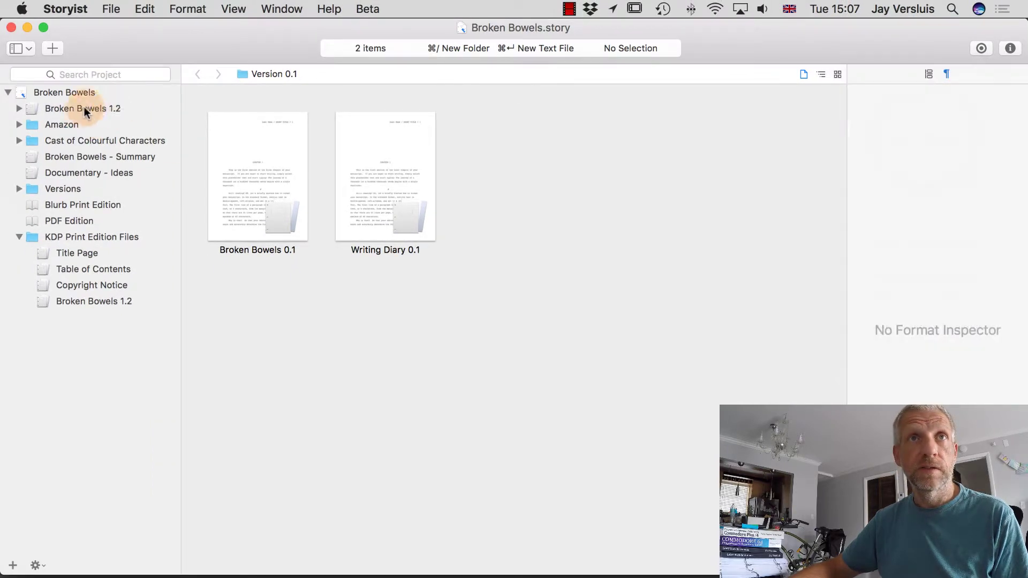
click(85, 109)
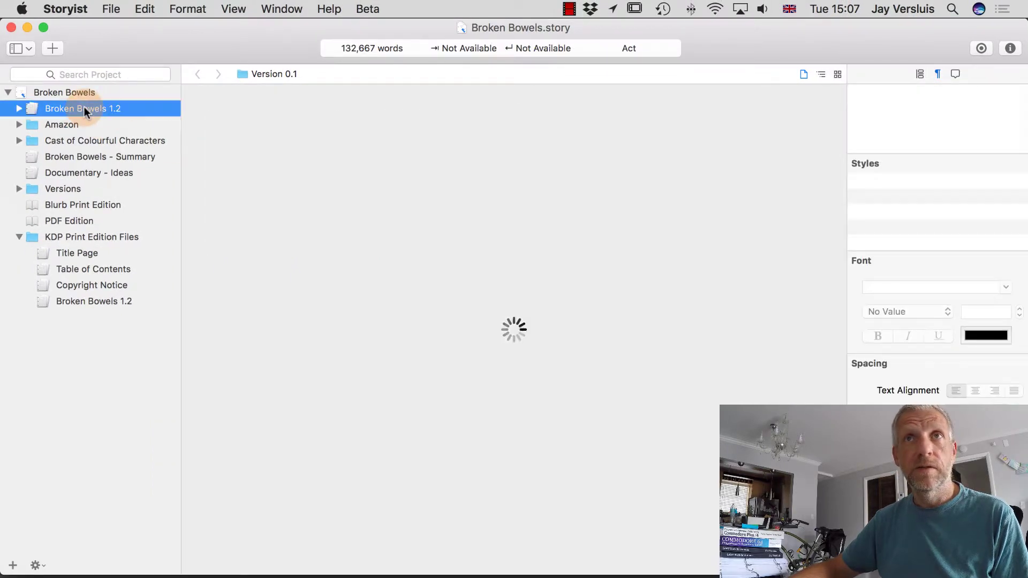
click(84, 108)
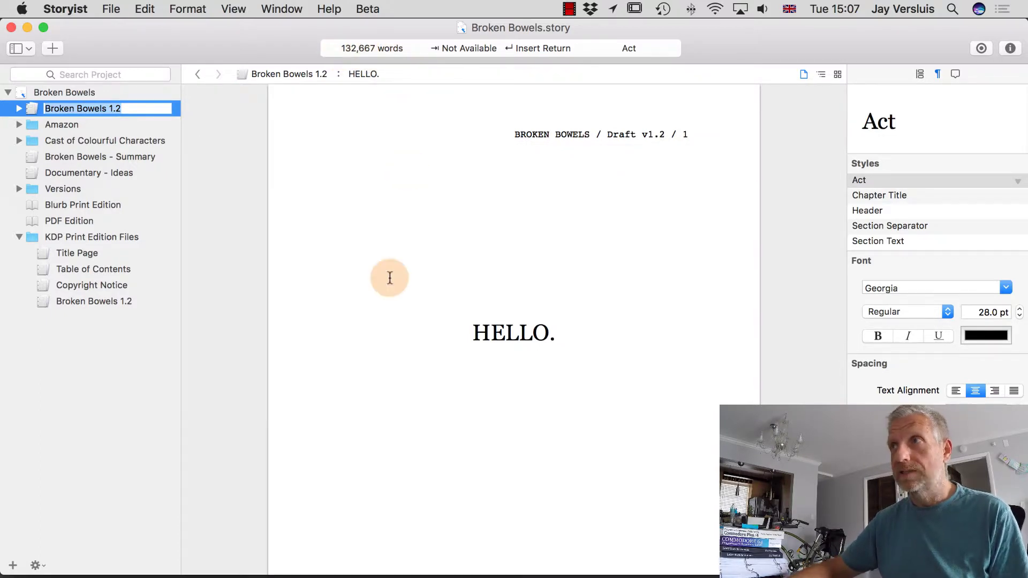
click(985, 48)
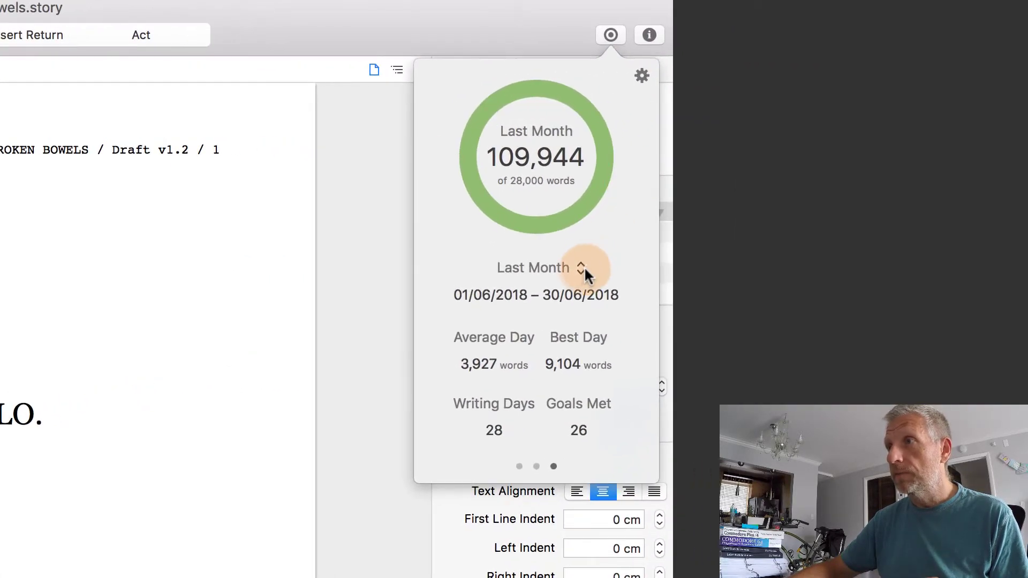
Step: Cycle the statistics period through Last Week, This Month and Last 30 Days, finishing on Project
click(583, 268)
click(582, 246)
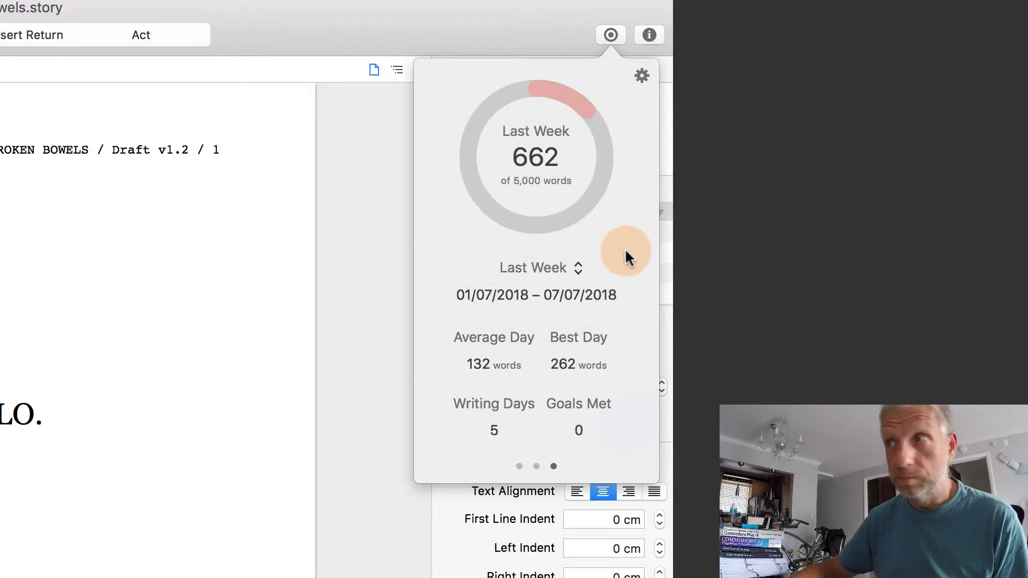
click(580, 267)
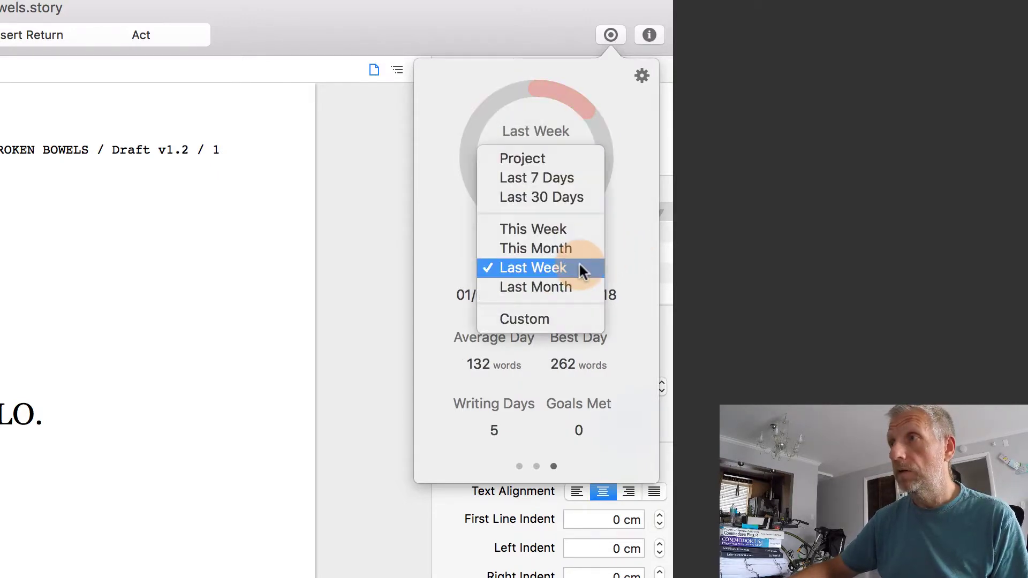
click(578, 248)
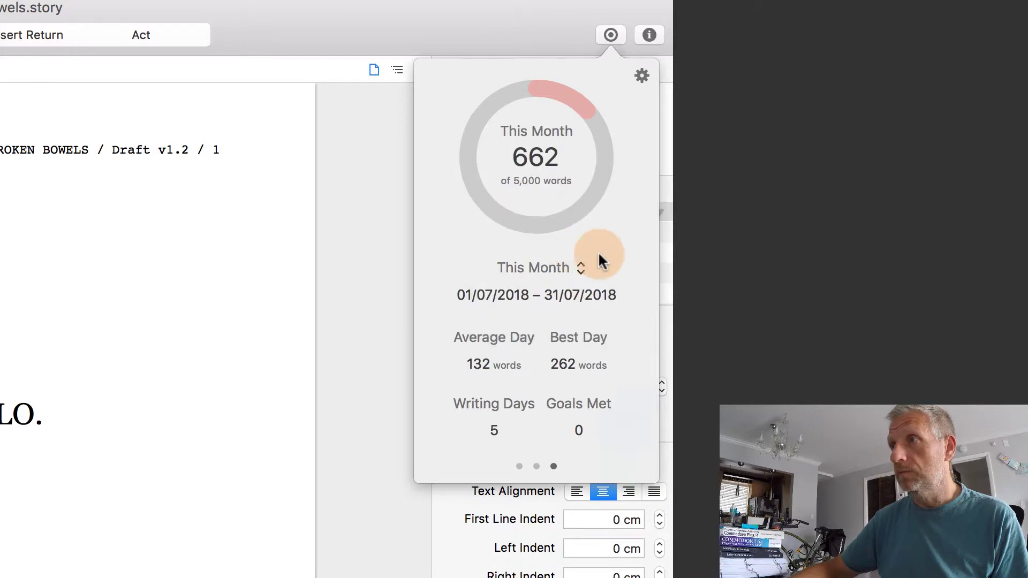
click(559, 267)
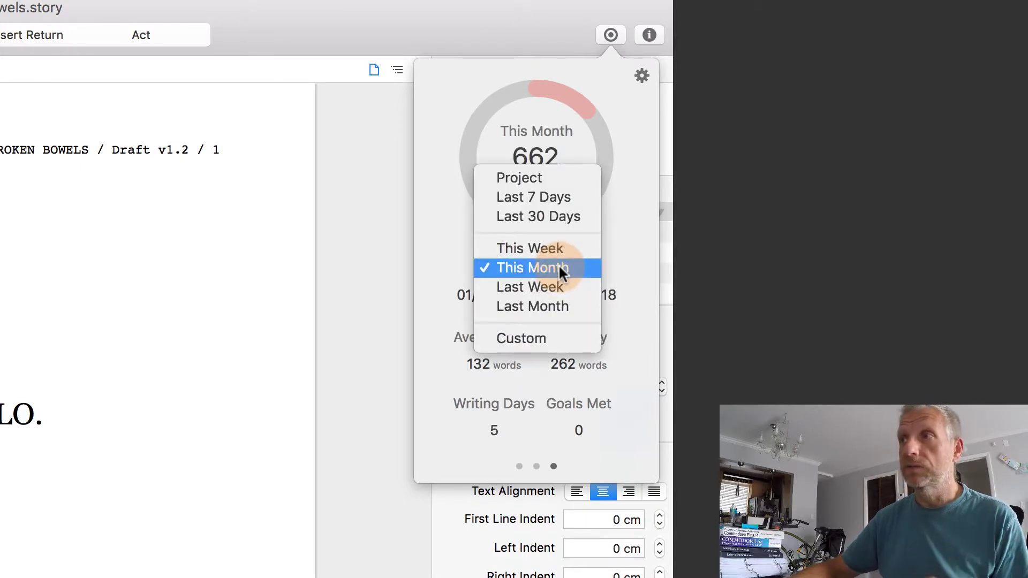
click(573, 215)
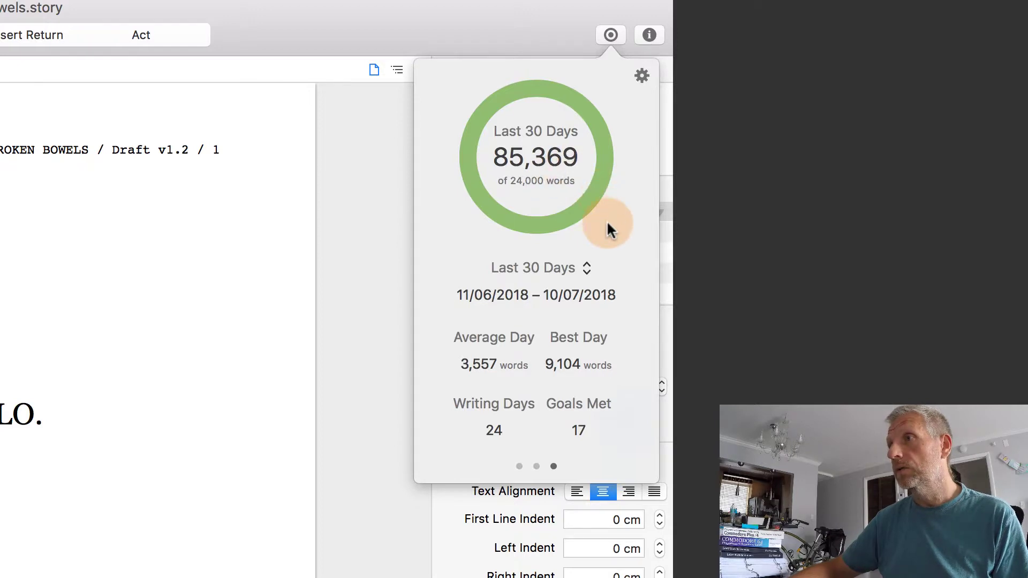
click(585, 268)
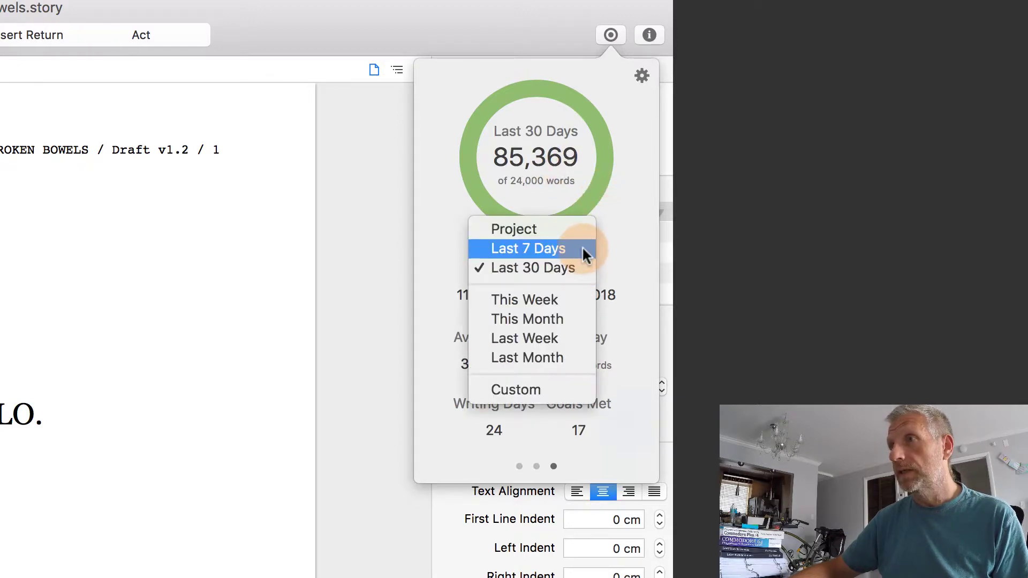
click(570, 229)
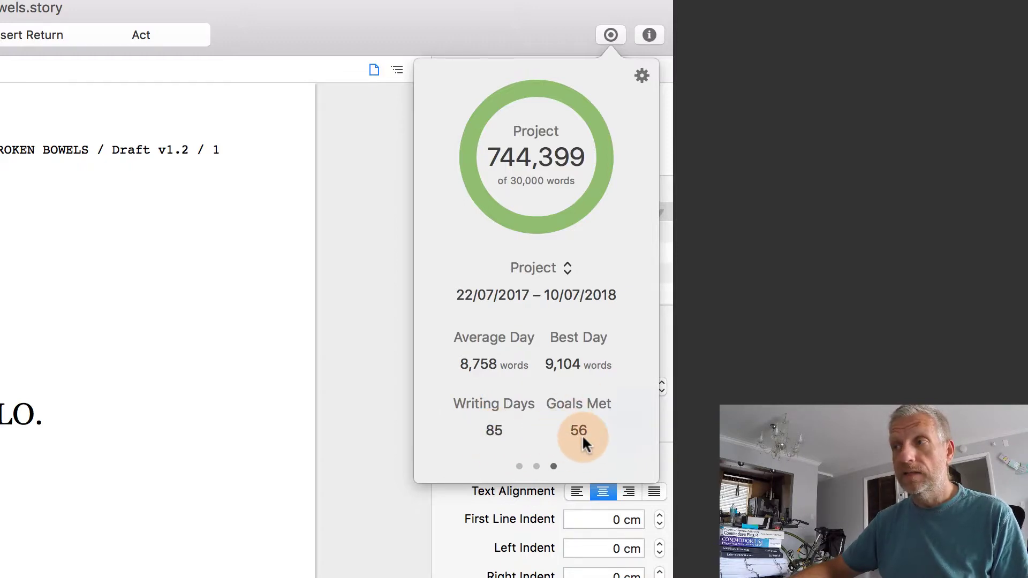
Step: Show the daily writing calendar and check word counts for 1–5 July 2018
click(520, 468)
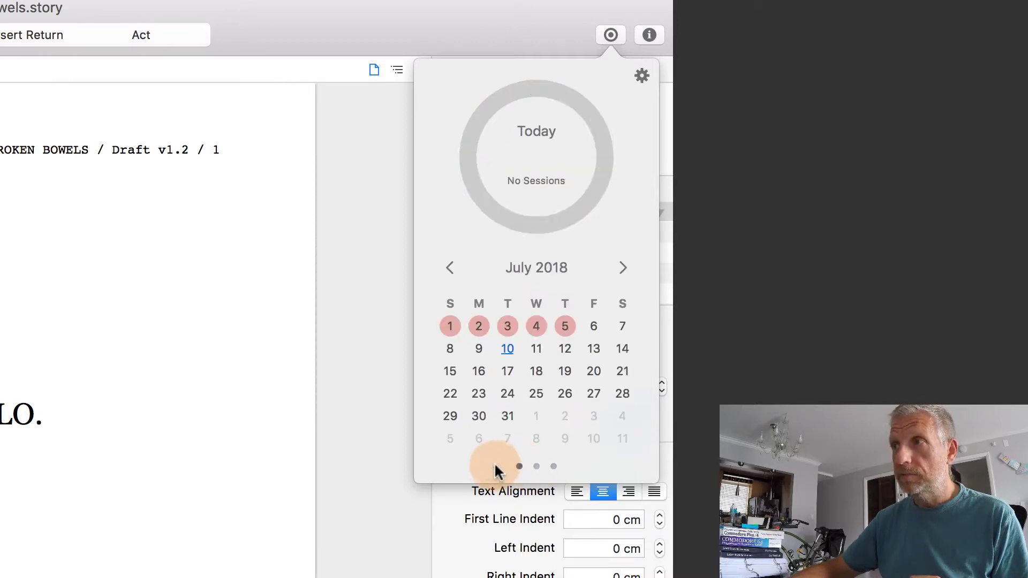
click(562, 324)
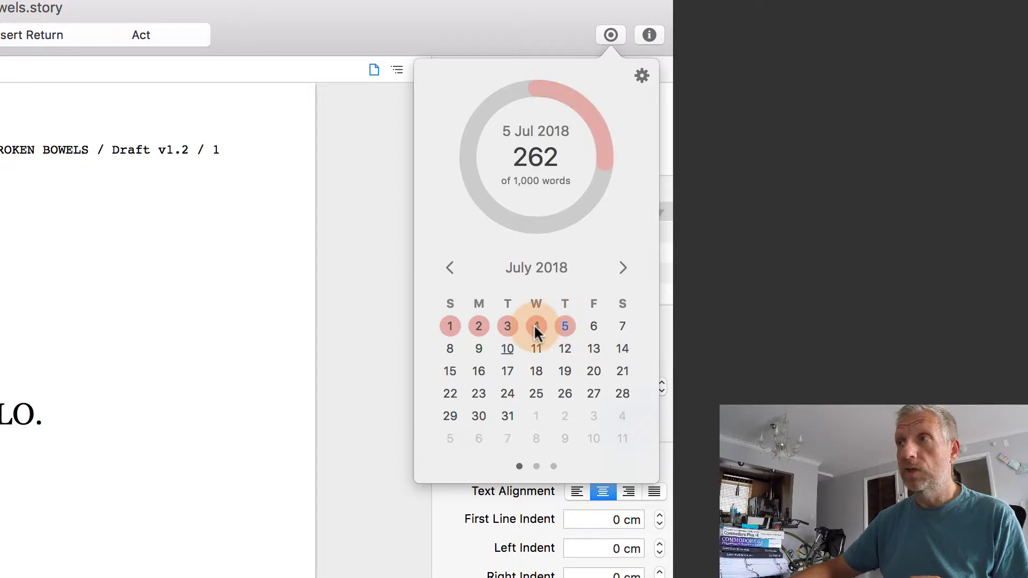
click(535, 326)
click(503, 326)
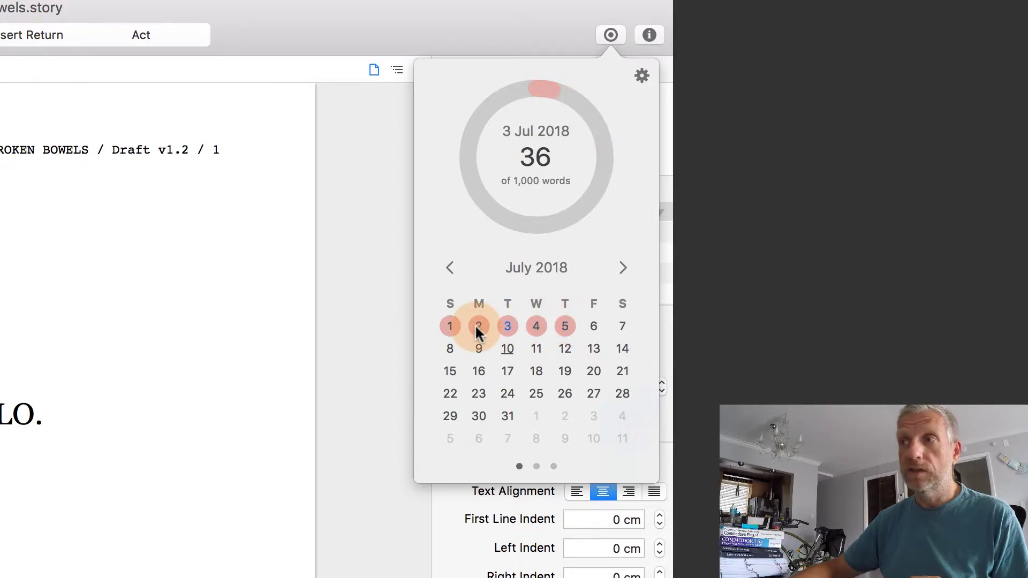
click(477, 328)
click(451, 327)
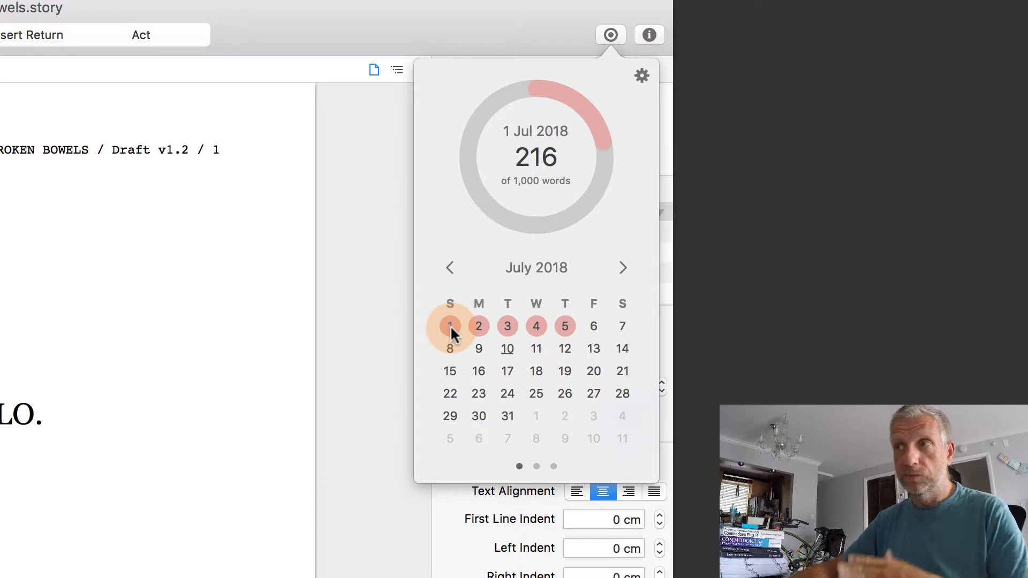
Step: In June 2018, check word counts for the 5th–7th, 14th, 18th, 20th–22nd and 27th–29th
click(448, 267)
click(606, 422)
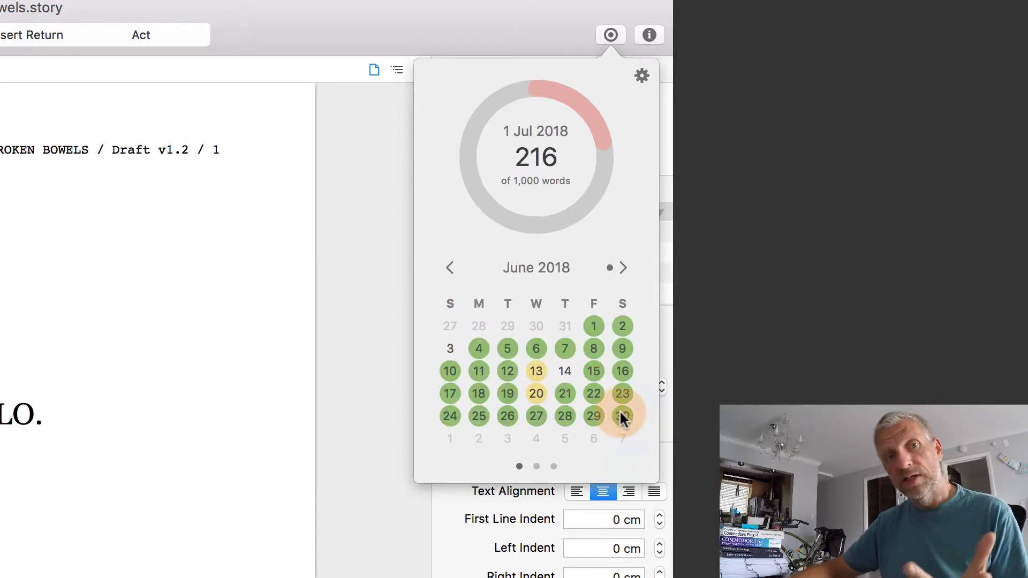
click(538, 417)
click(564, 418)
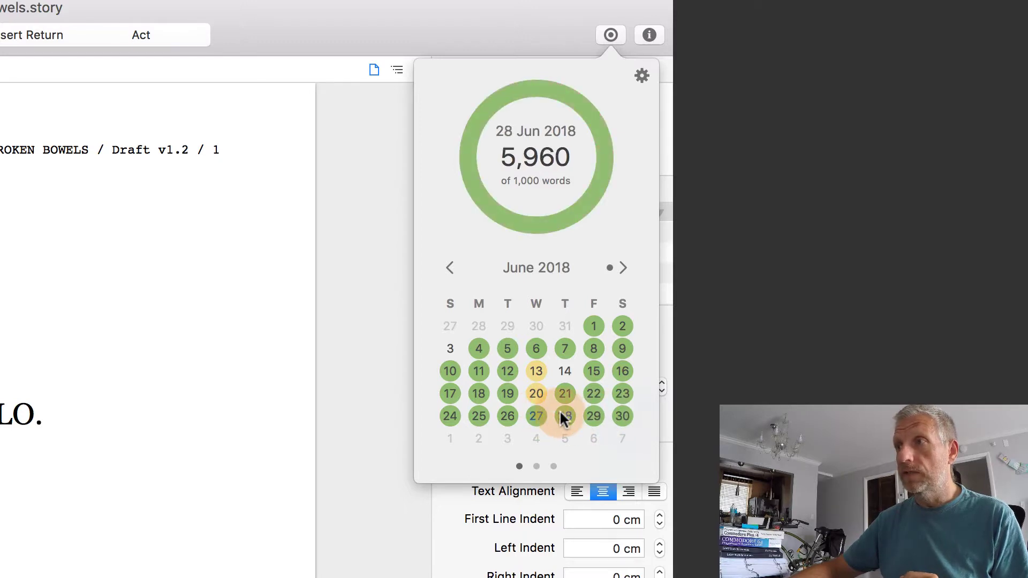
click(589, 417)
click(595, 393)
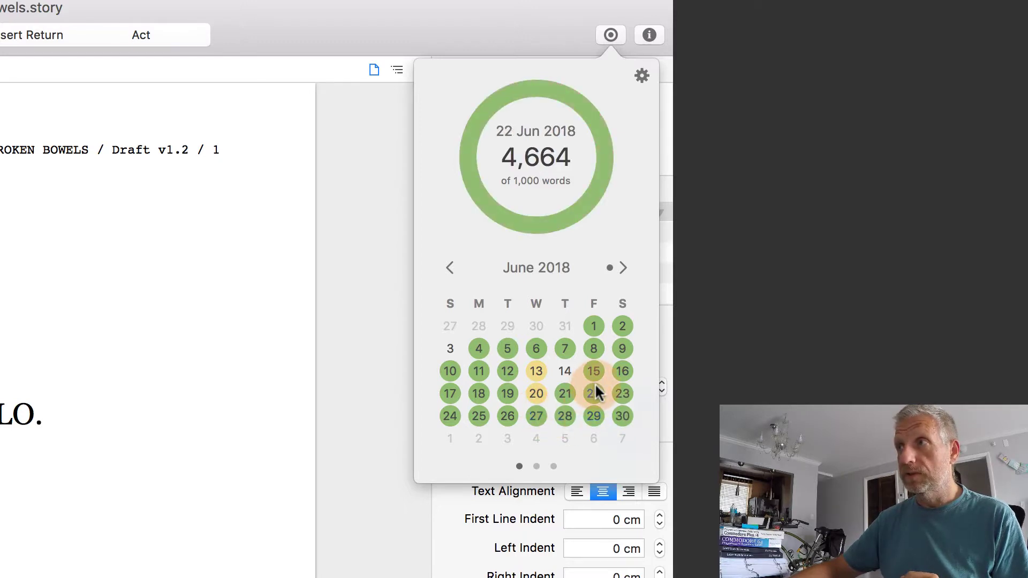
click(560, 390)
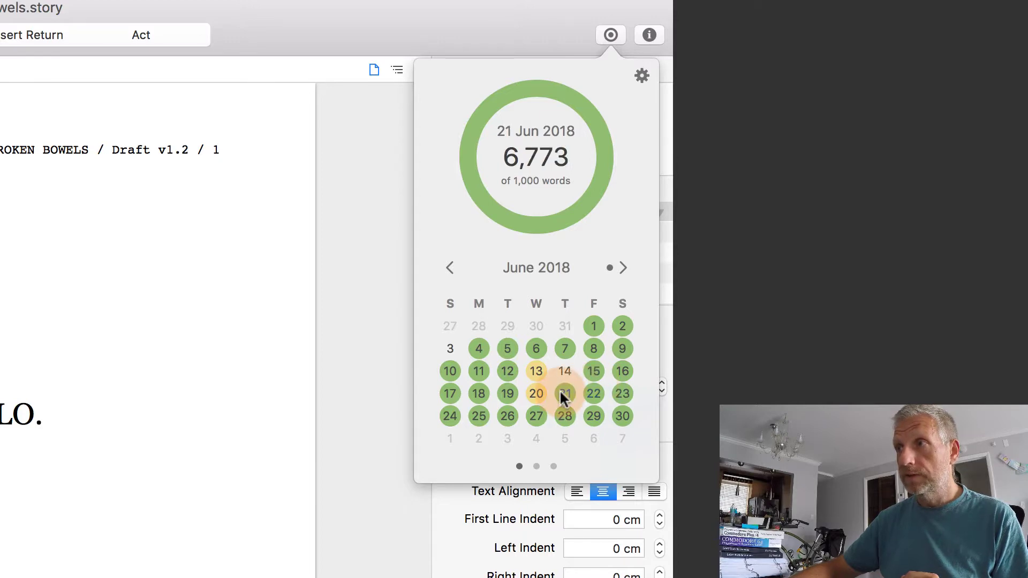
click(531, 394)
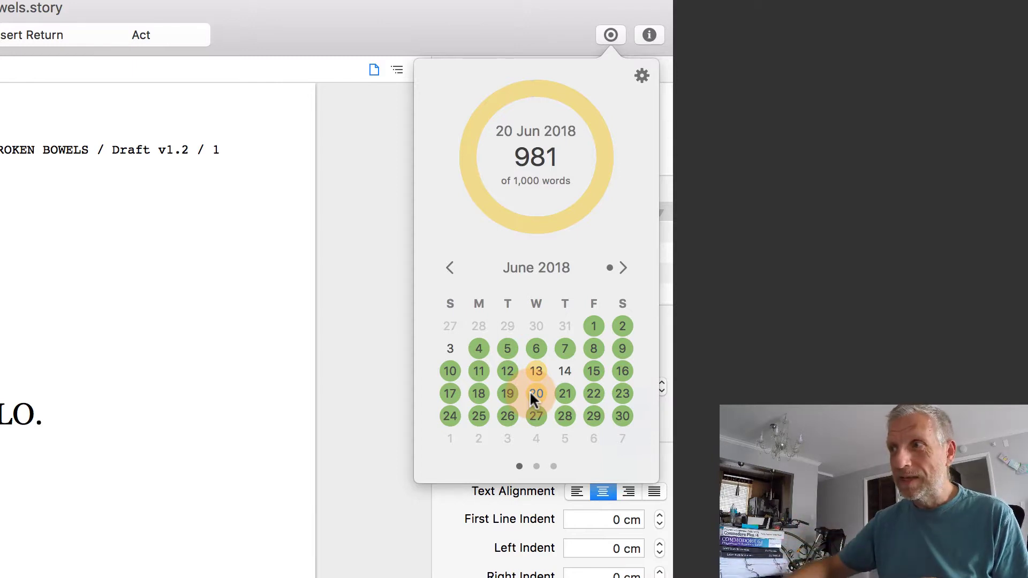
click(564, 376)
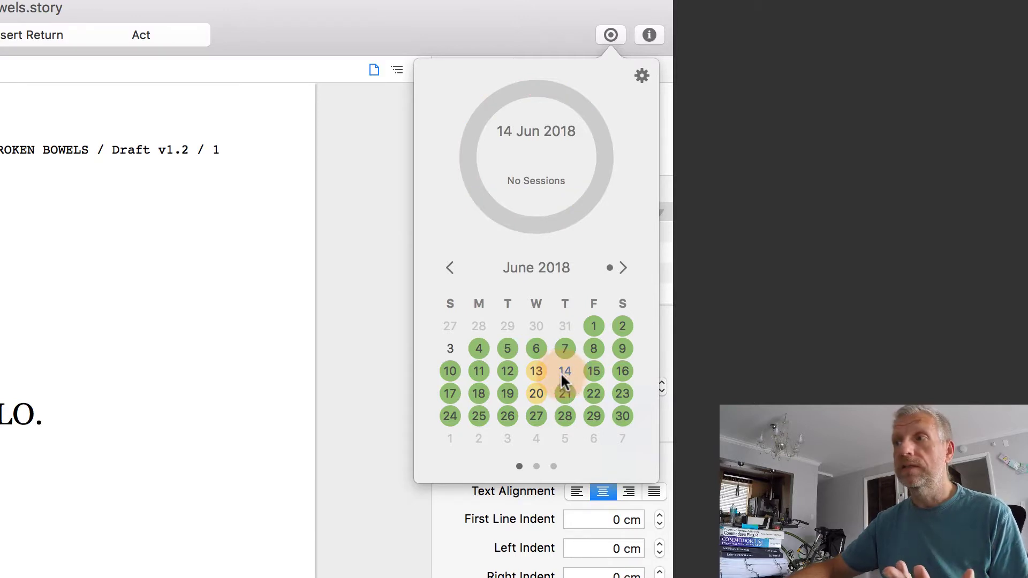
click(567, 351)
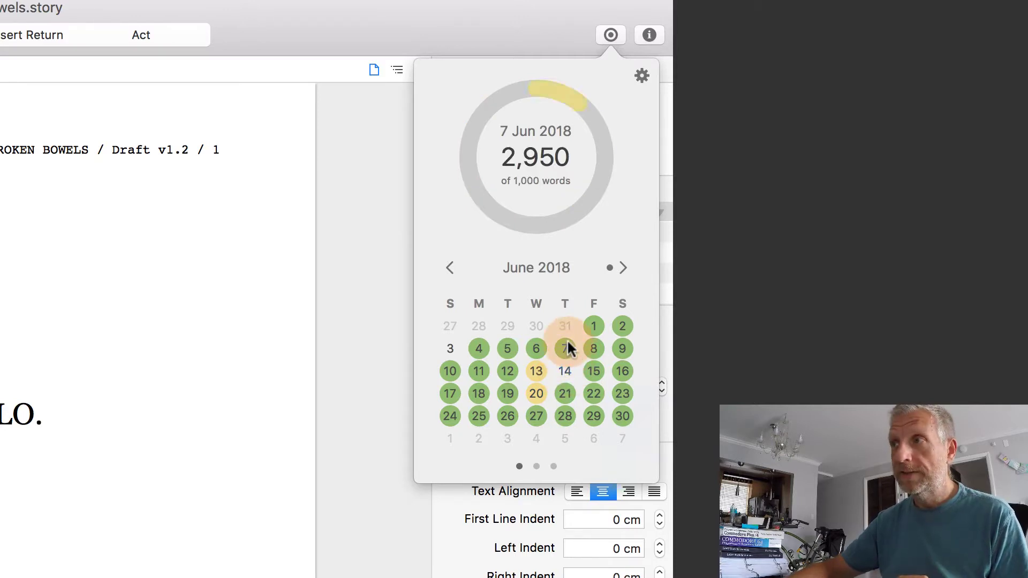
click(528, 349)
click(507, 349)
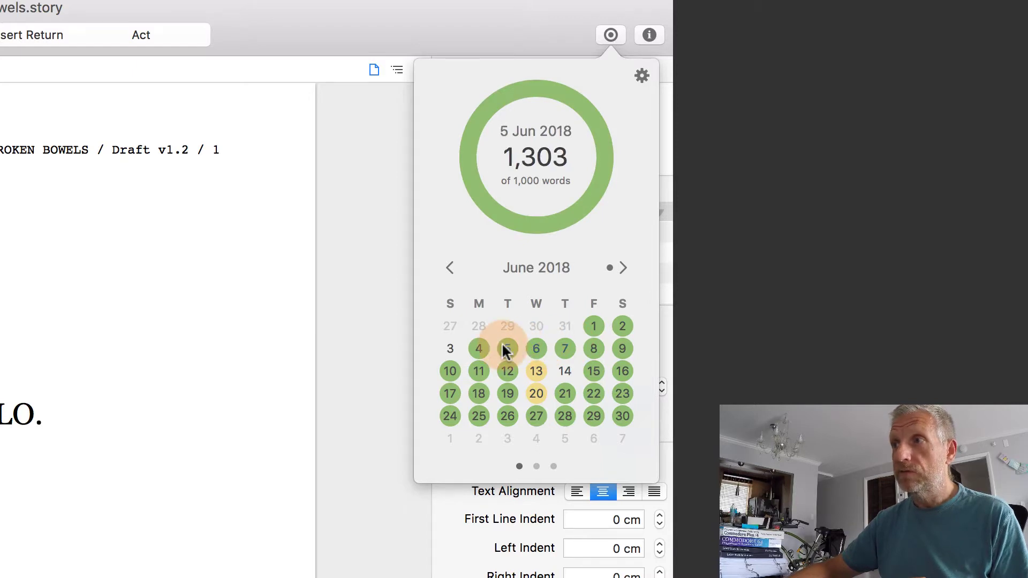
click(480, 390)
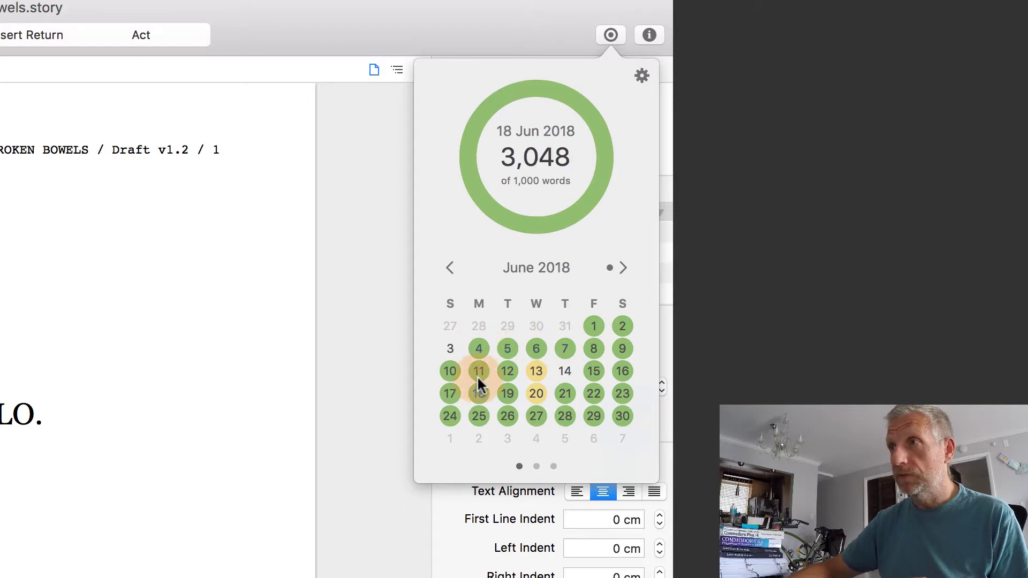
Step: Check word counts for 29–31 May and 9, 10, 18 and 28 April 2018
click(444, 270)
click(449, 267)
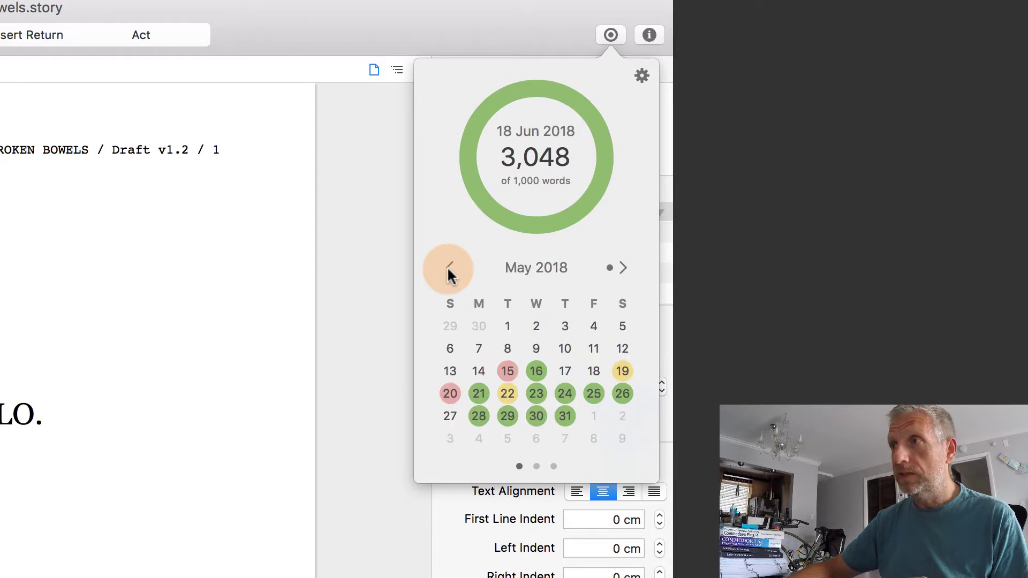
click(562, 414)
click(532, 416)
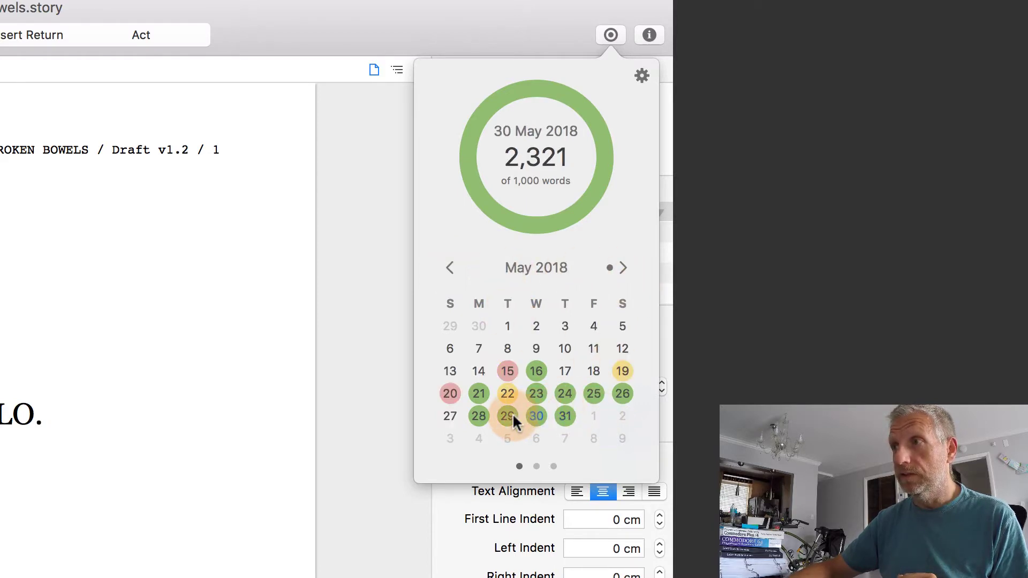
click(513, 413)
click(449, 268)
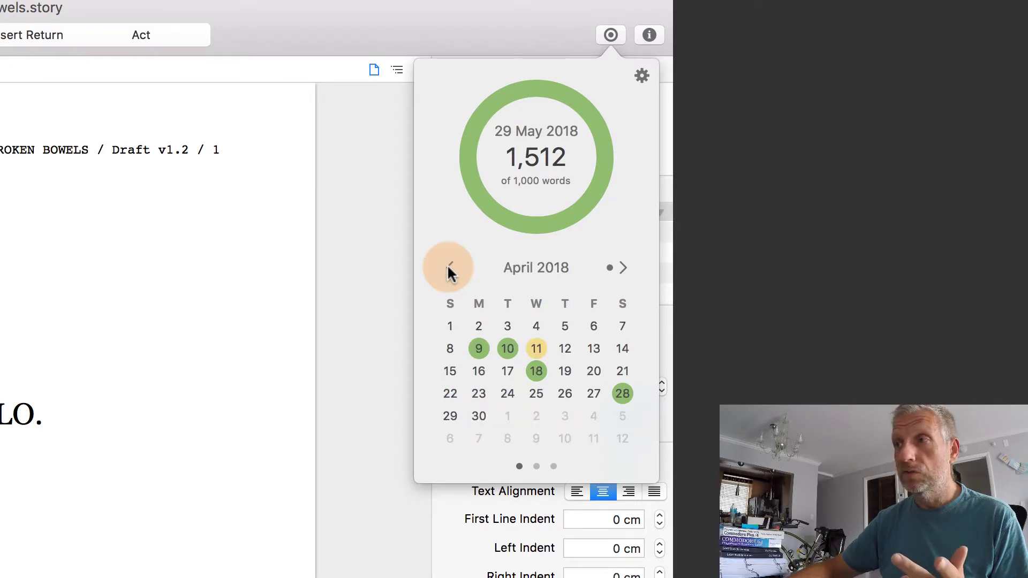
click(474, 346)
click(506, 351)
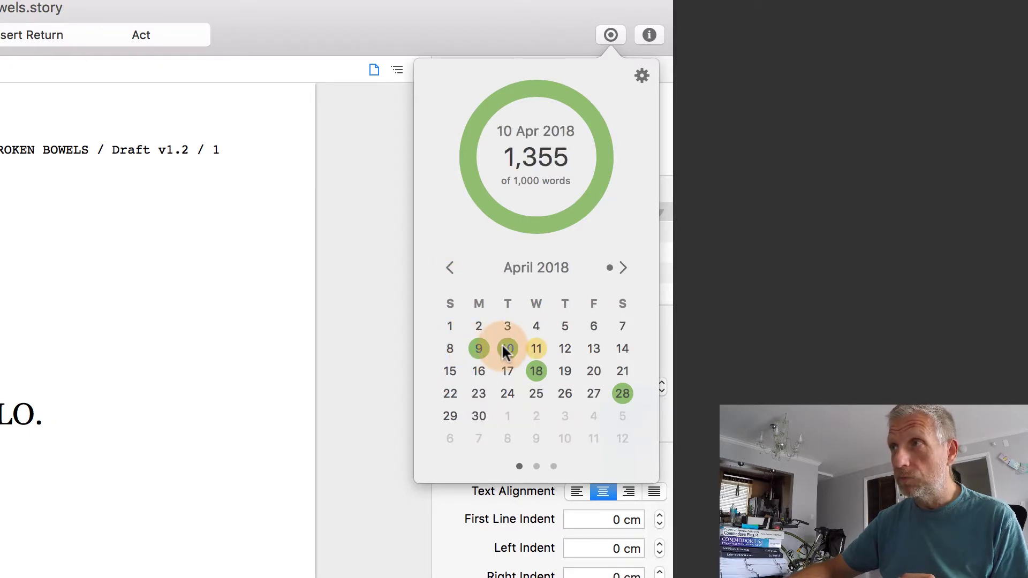
click(541, 370)
click(622, 396)
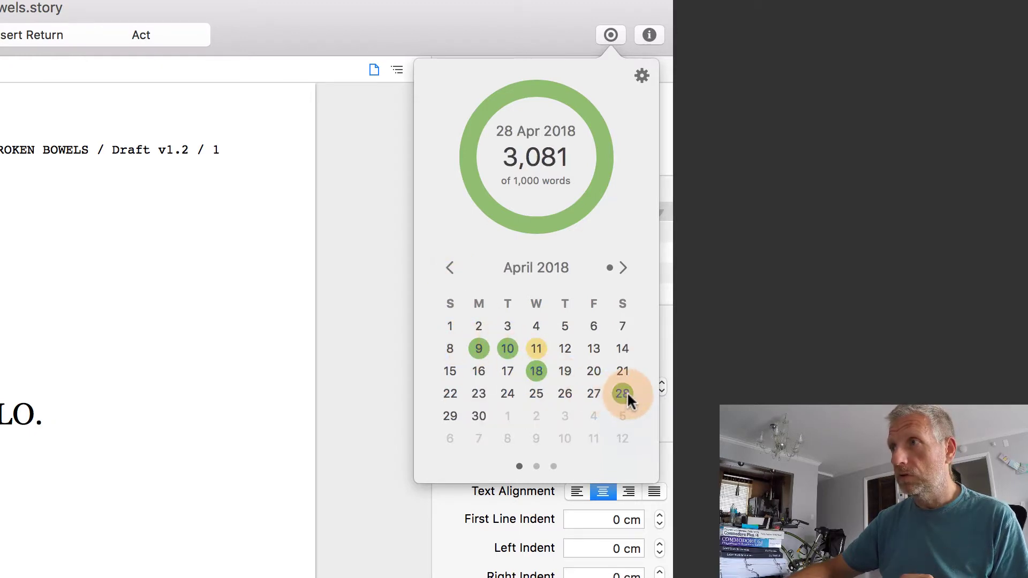
Step: Step back to February 2018 and check 5 and 7 February (3,392 of 1,000 words)
click(448, 269)
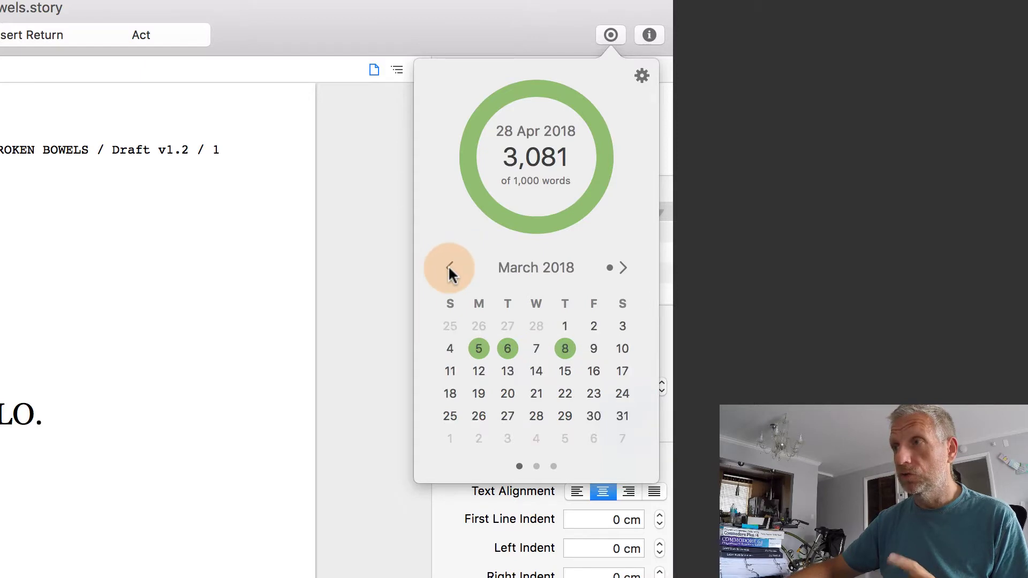
click(450, 269)
click(479, 347)
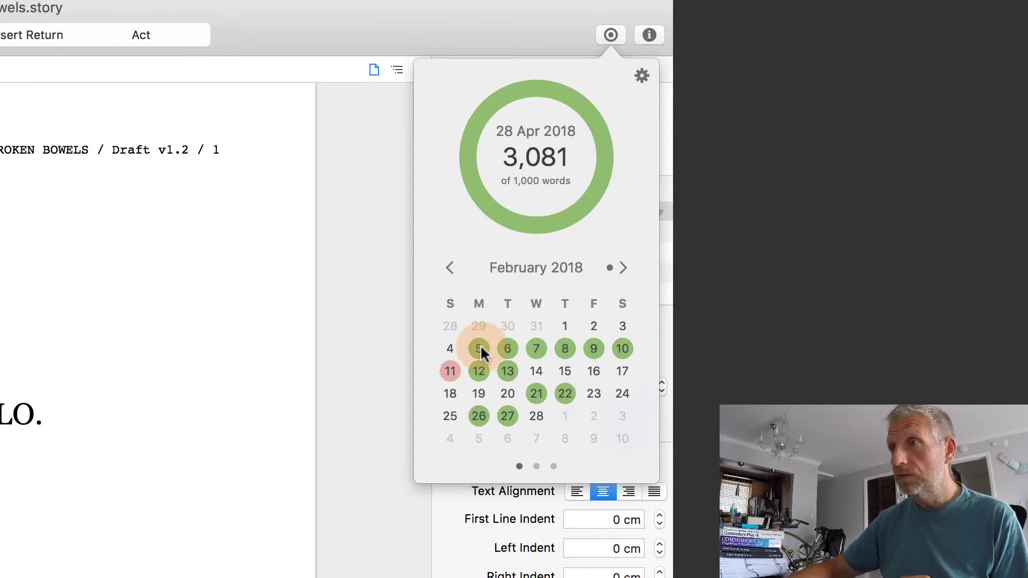
click(536, 351)
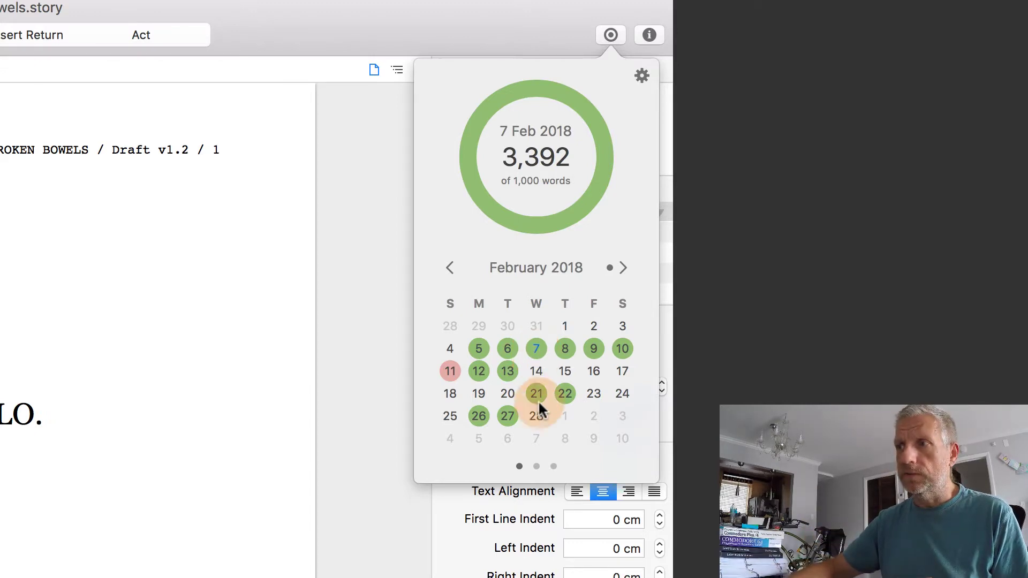
Step: Show the word-count graph for the Last 30 Days: 85,369 of 24,000 words
click(537, 466)
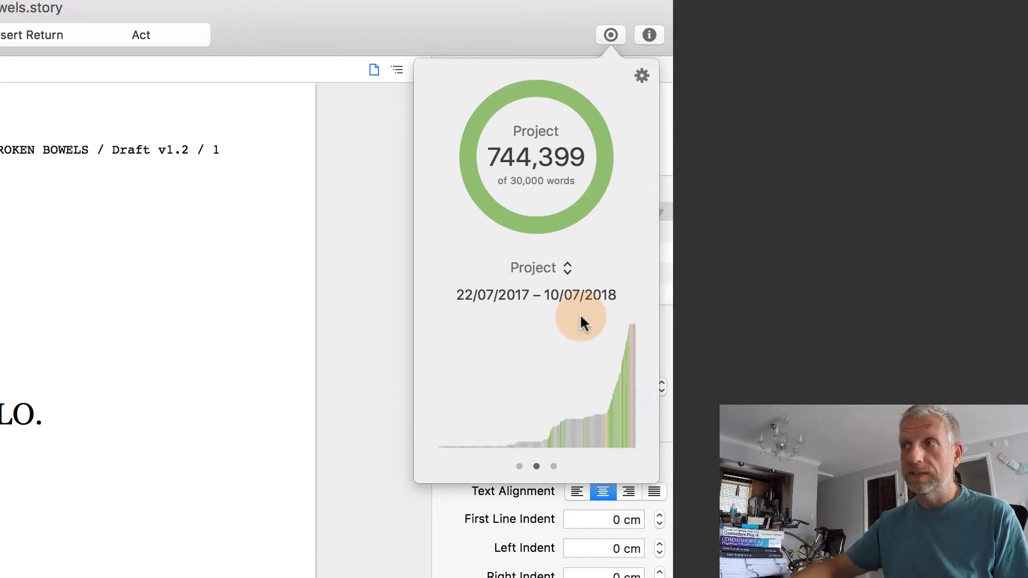
click(567, 268)
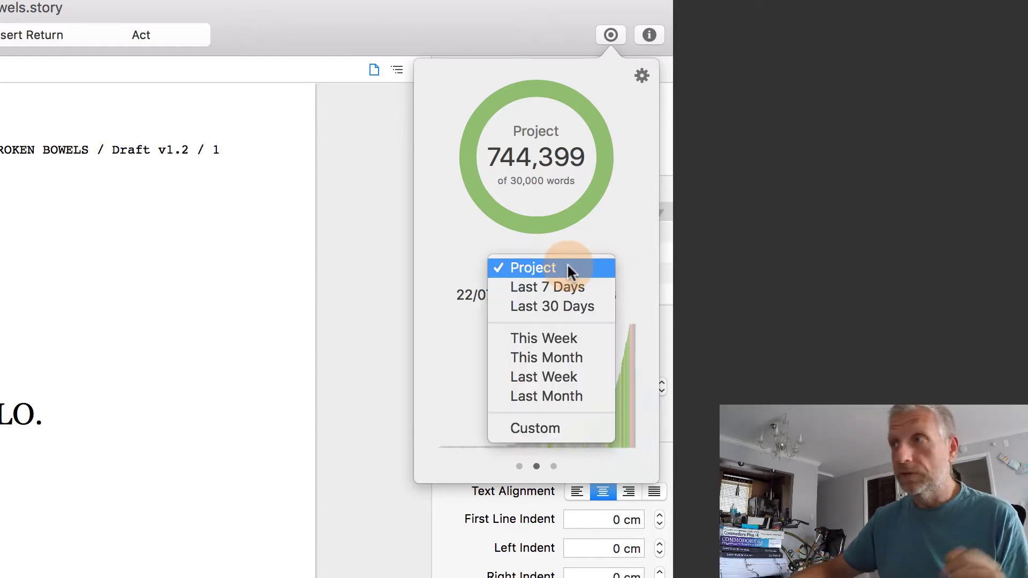
click(596, 308)
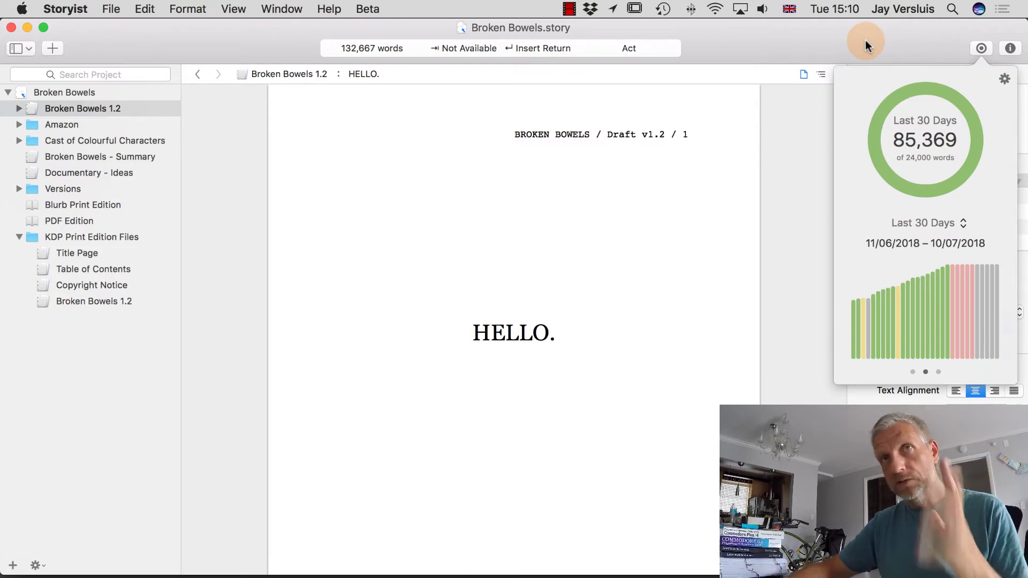
Step: Dismiss the goals popover via the Goals toolbar button
click(866, 39)
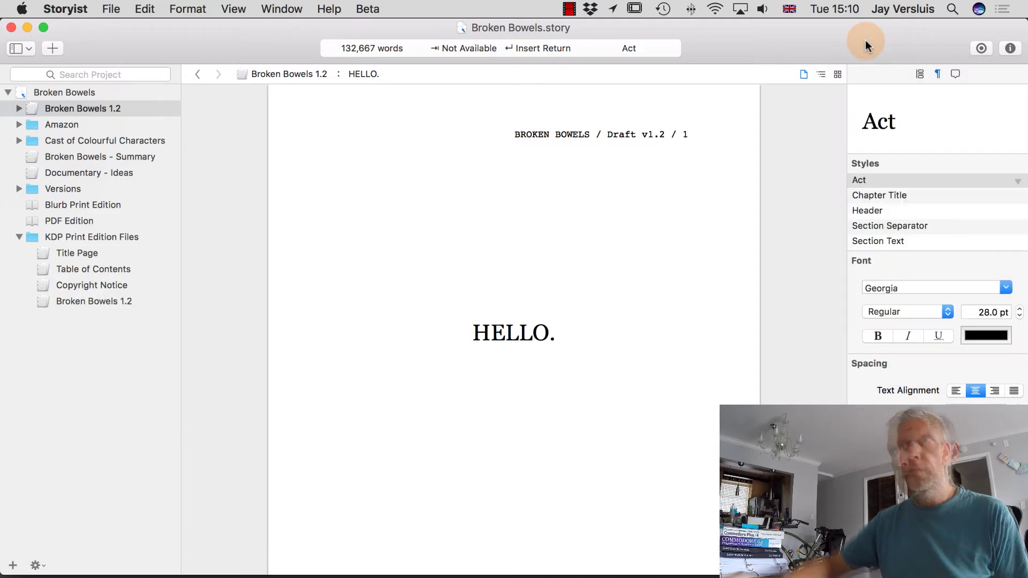